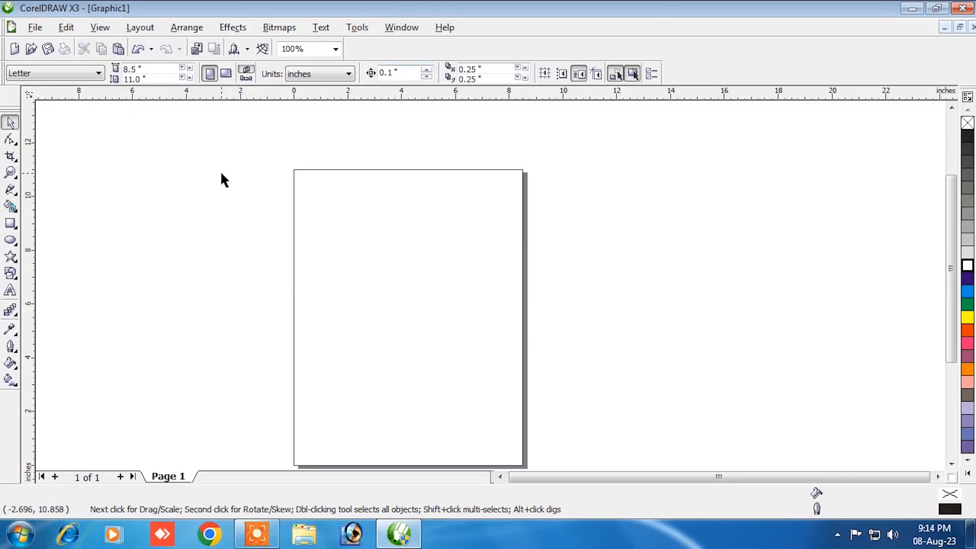
Draw an ellipse on the page and reshape it into a near-perfect circle about 5.94 by 5.95 inches.
left_click(10, 240)
mouse_move(334, 216)
left_mouse_down()
mouse_move(464, 371)
mouse_move(508, 398)
left_mouse_up()
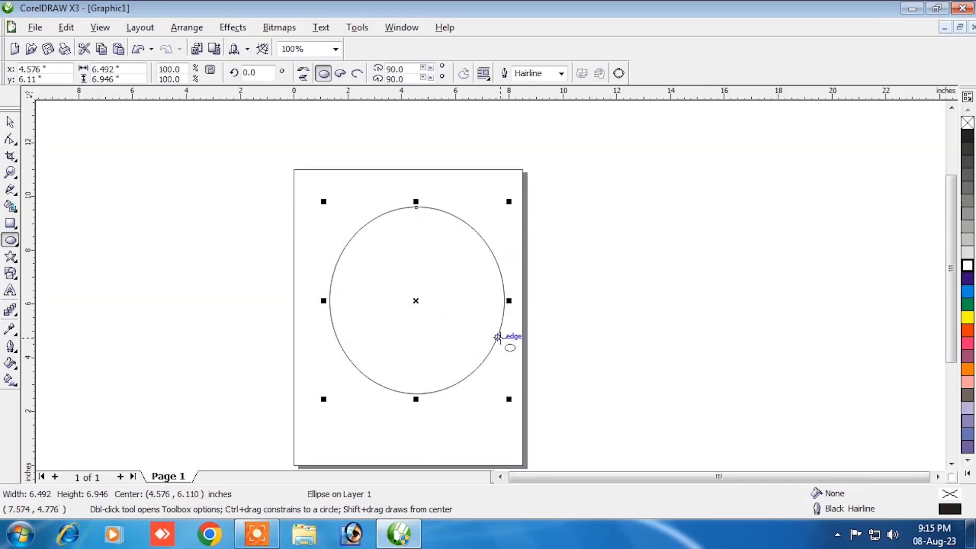
left_click(10, 122)
left_click_drag(438, 297, 434, 273)
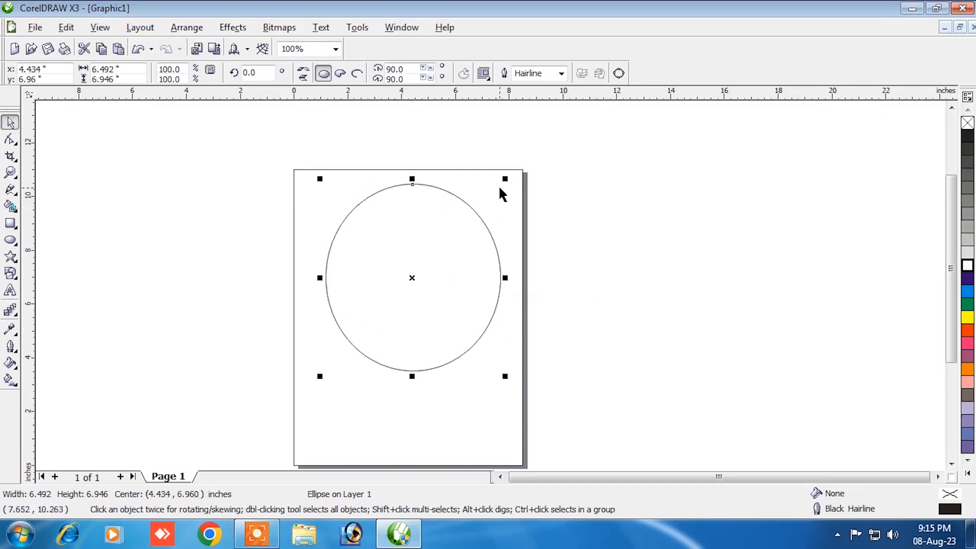
left_click_drag(507, 181, 491, 196)
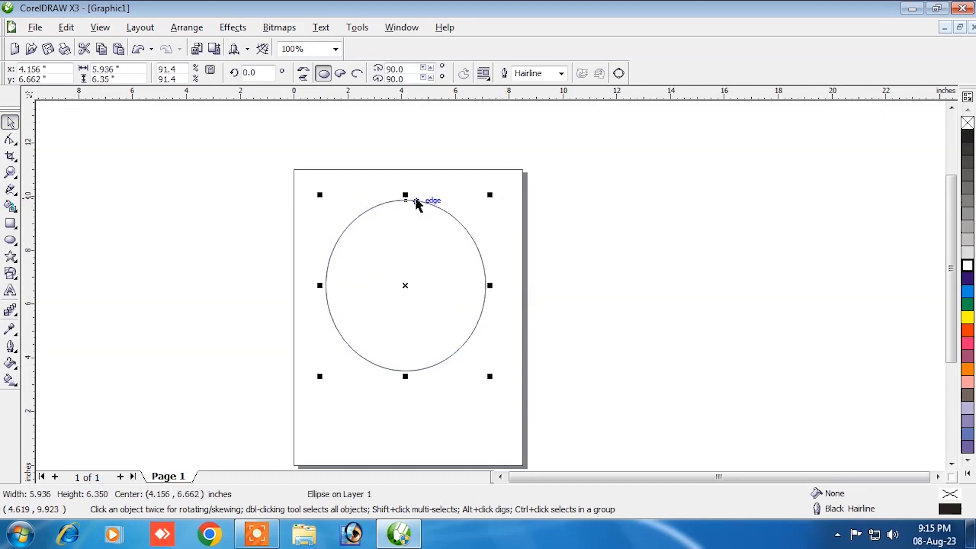
left_click_drag(406, 196, 405, 210)
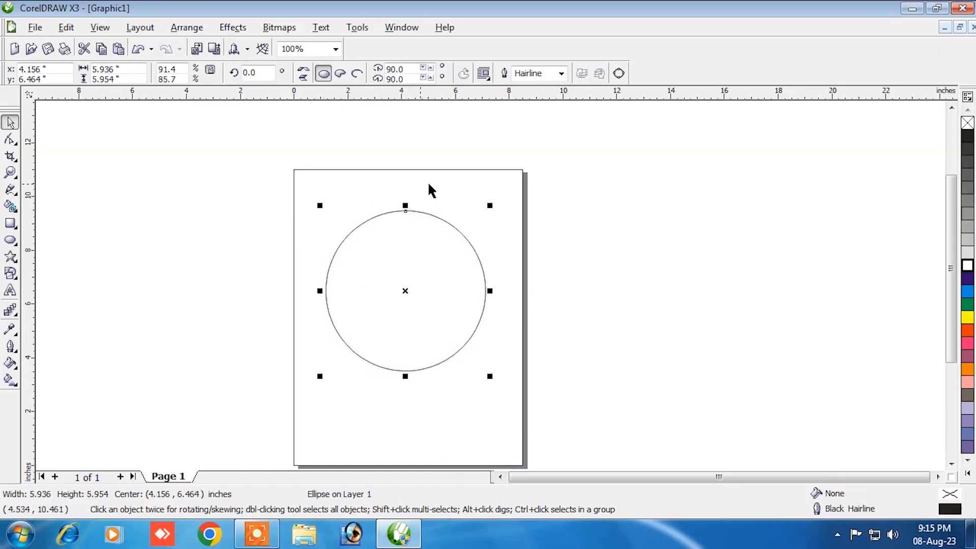
left_click(281, 237)
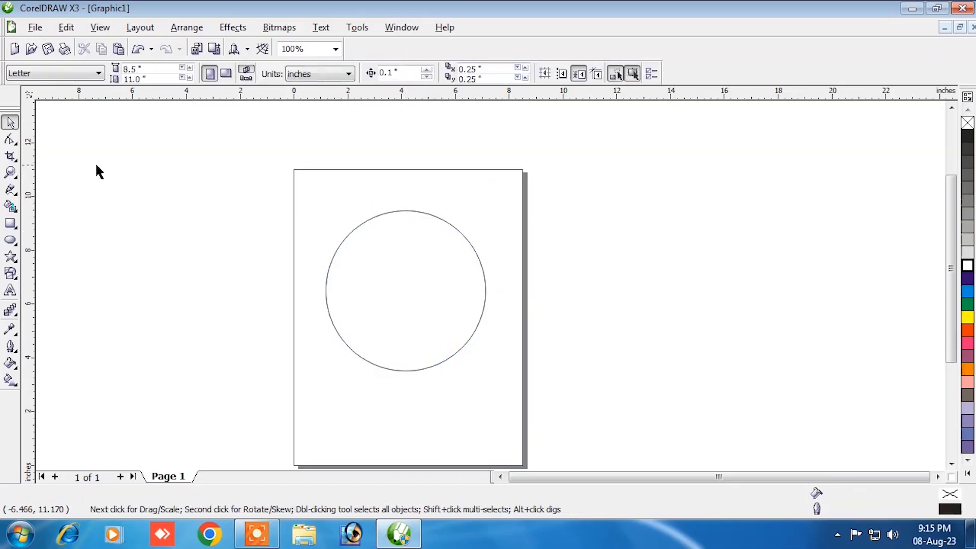
Add the artistic text "world computer skills subscribe please" above the page in the Arial MT Black font.
left_click(10, 290)
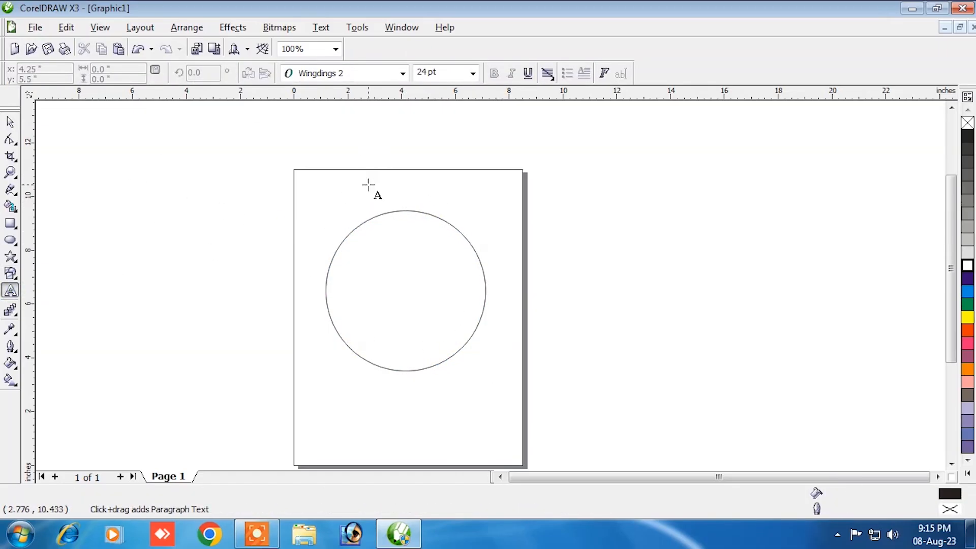
left_click(367, 155)
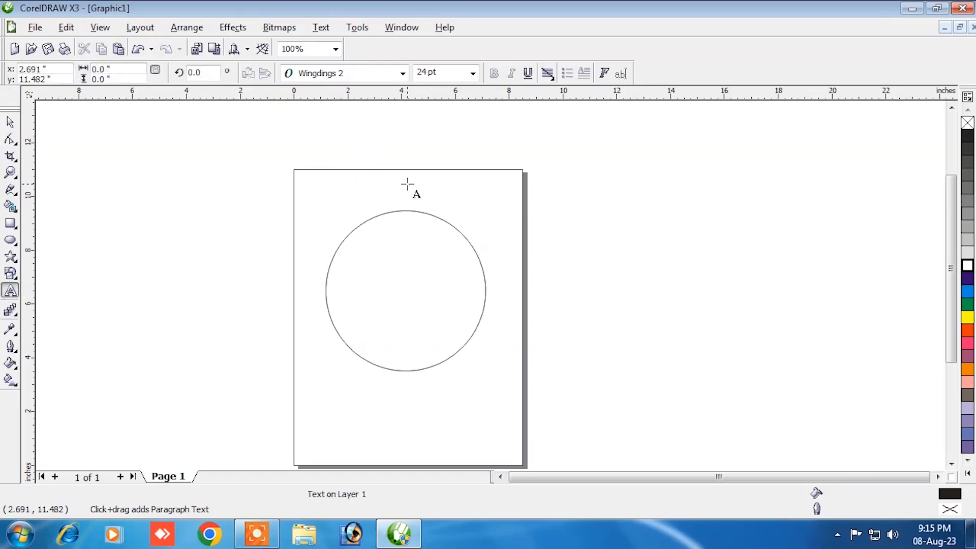
type("x")
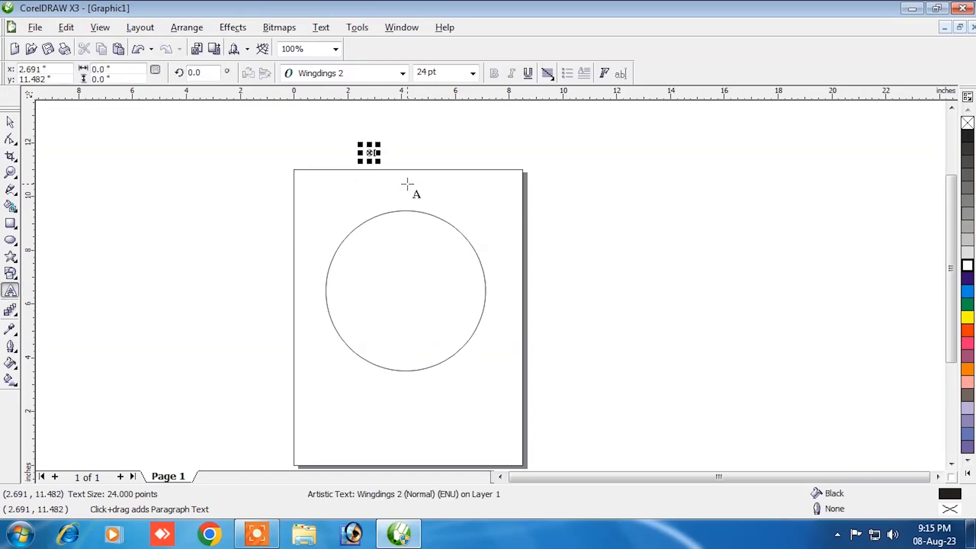
key("BackSpace")
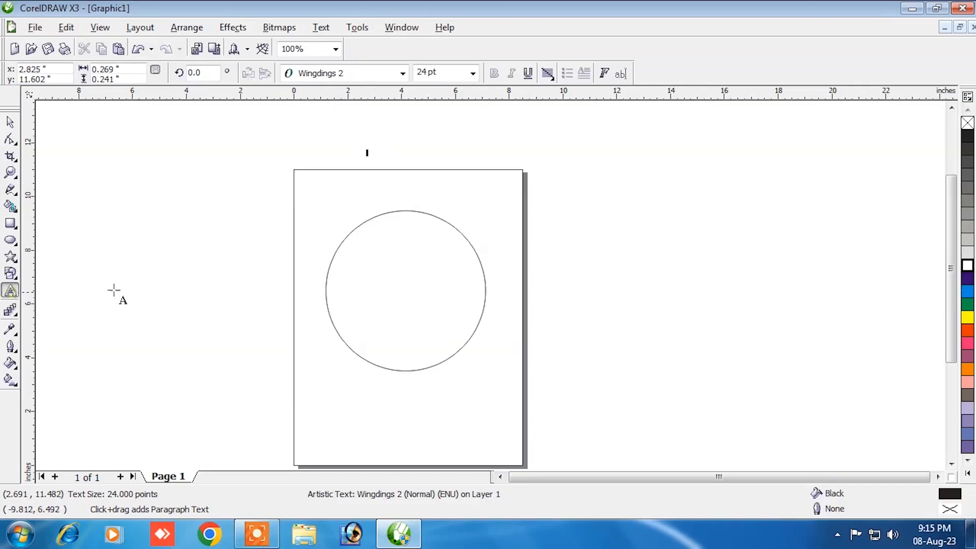
left_click(399, 73)
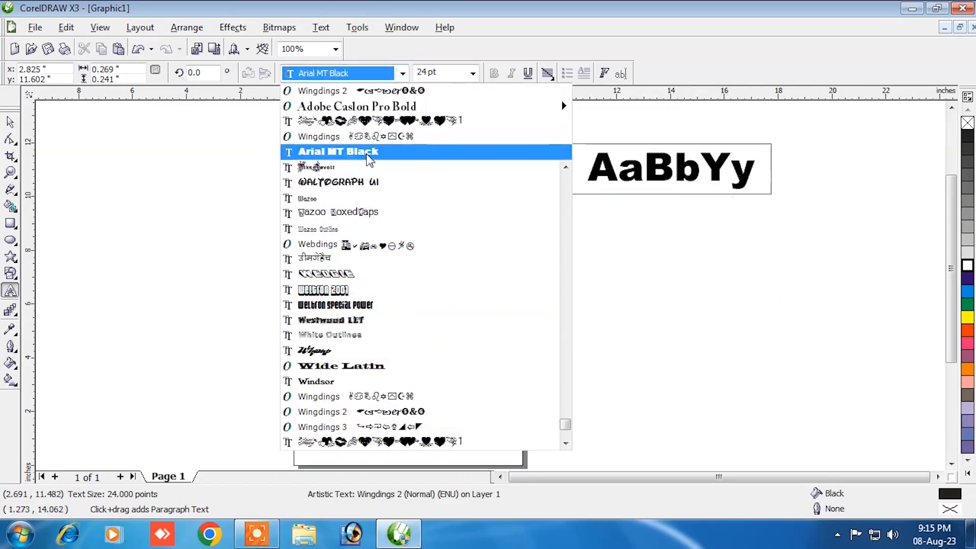
left_click(366, 151)
left_click(367, 152)
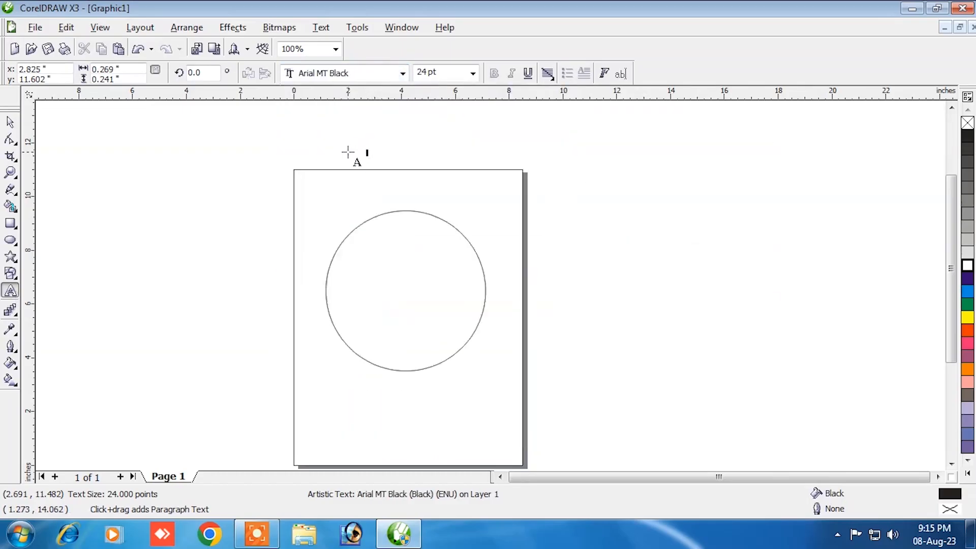
type("world computer skills subsl")
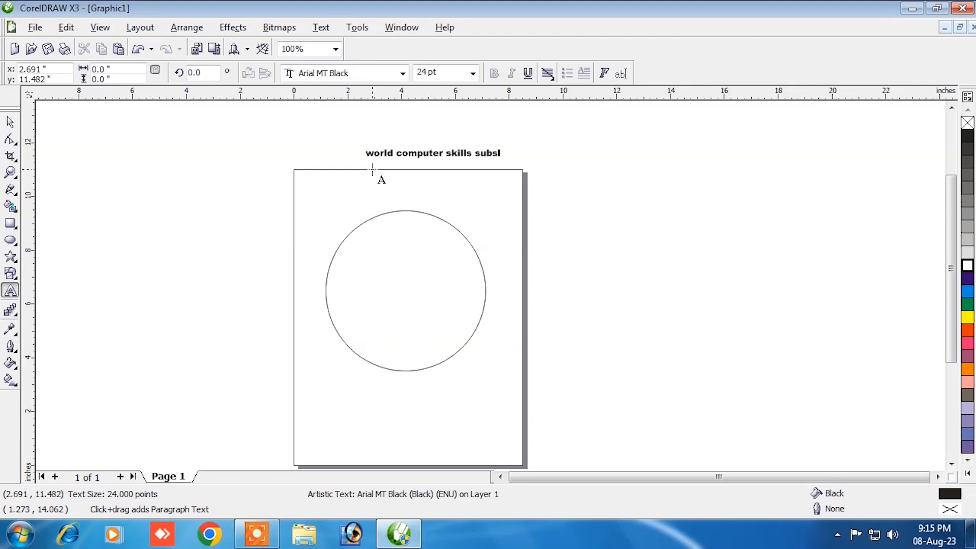
type("cribe please")
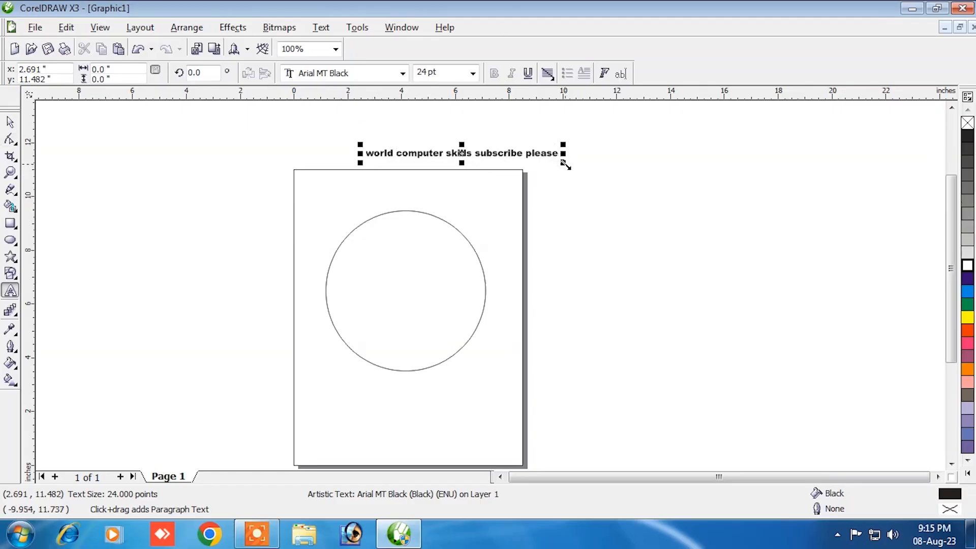
Enlarge the text line above the page proportionally to about 32.3 pt.
left_click_drag(565, 164, 635, 180)
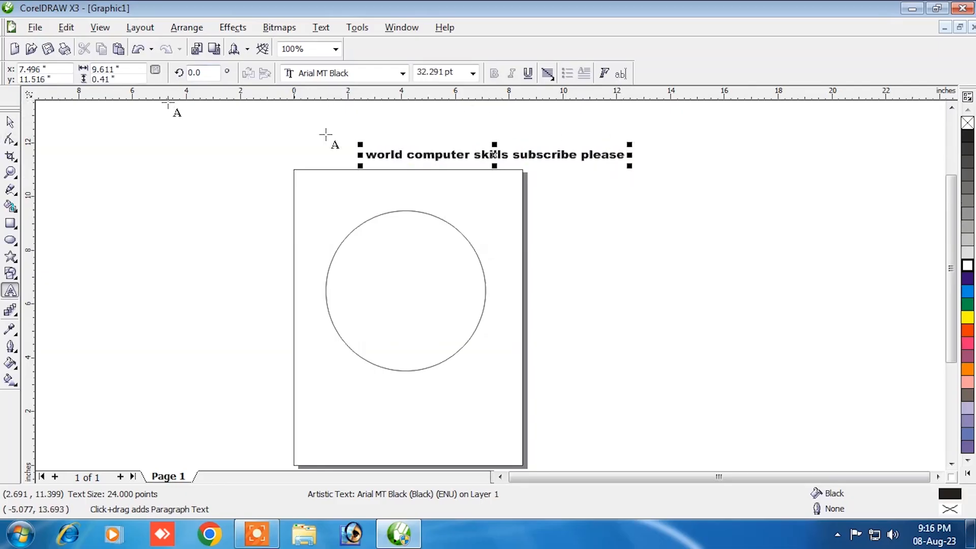
left_click(9, 124)
left_click(264, 157)
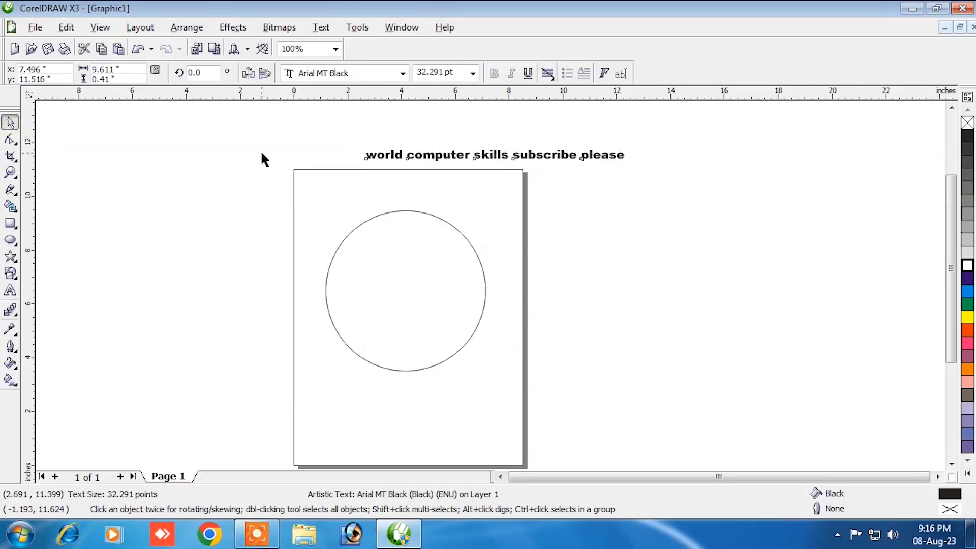
Fit the text to the circle's path, centred along the upper arc inside the circle at an offset of -0.625 inches.
left_click(328, 33)
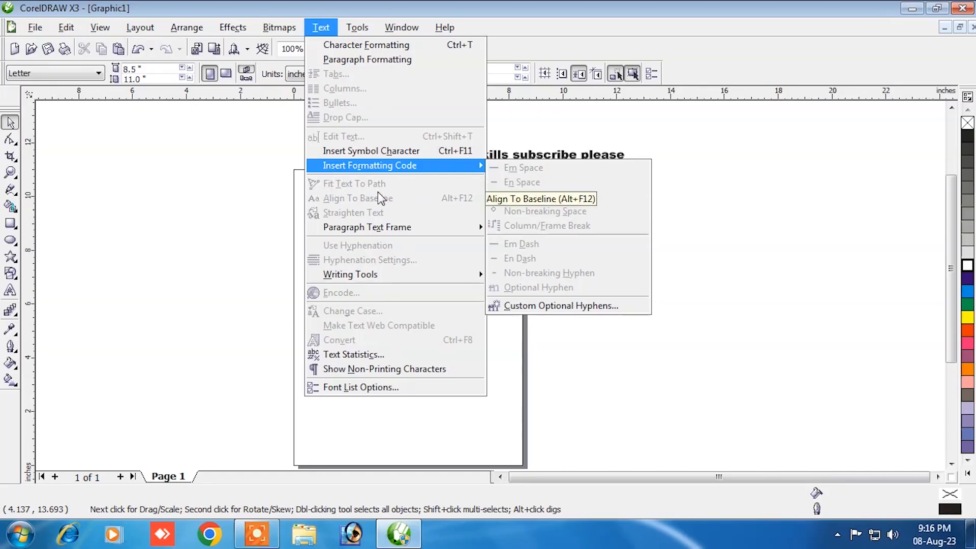
left_click(227, 169)
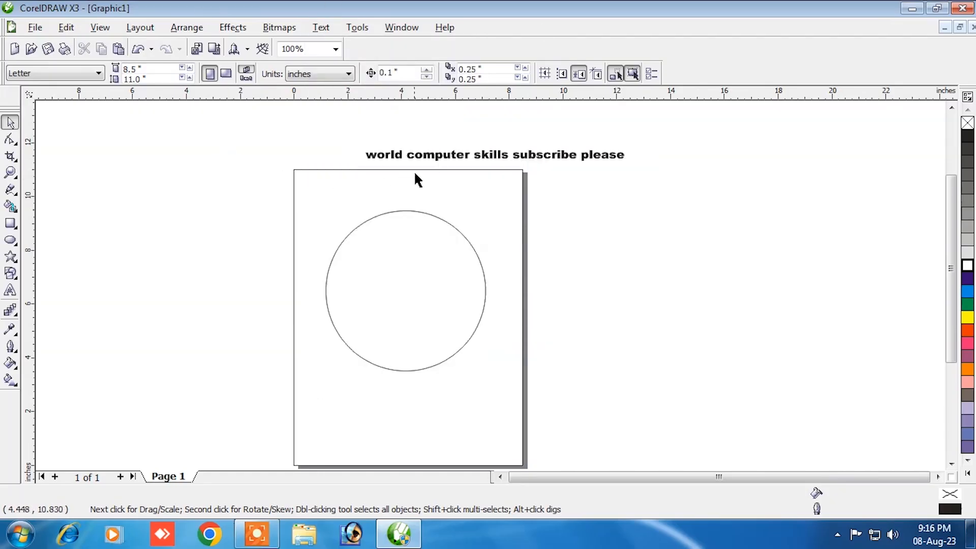
left_click(440, 161)
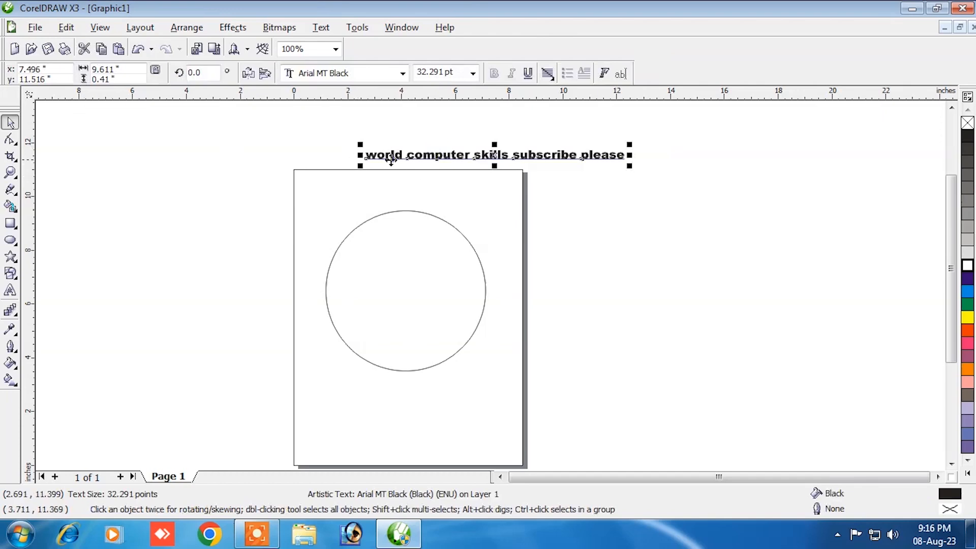
left_click(321, 28)
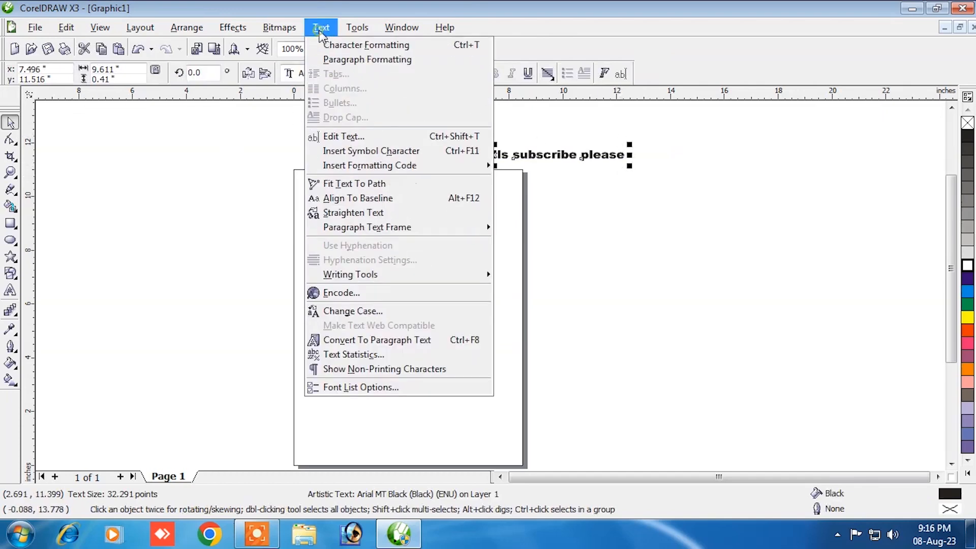
left_click(351, 187)
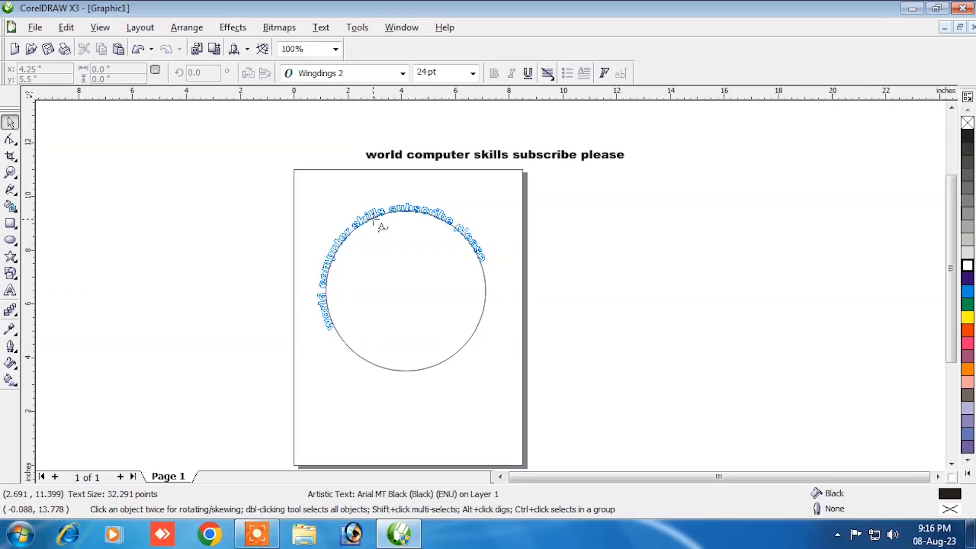
left_click_drag(374, 221, 420, 240)
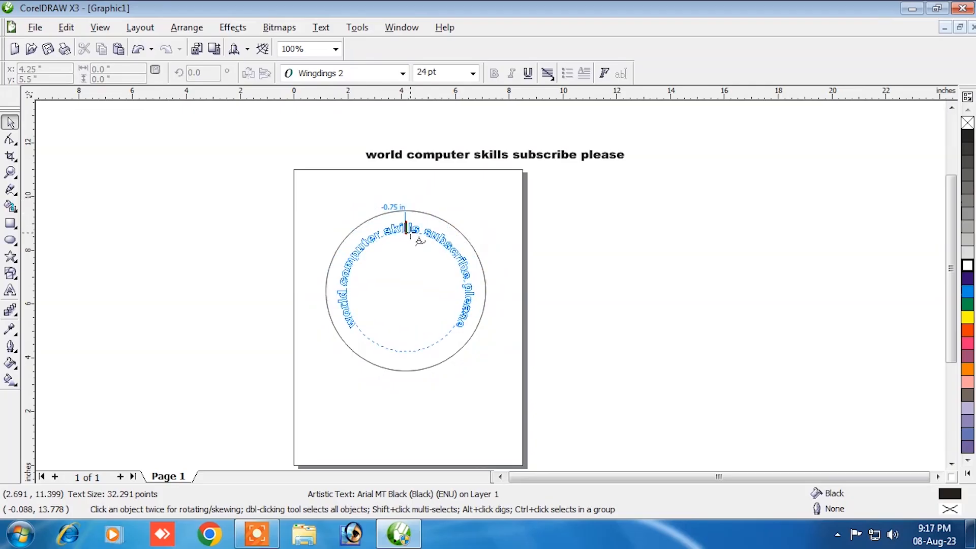
left_click_drag(420, 240, 418, 235)
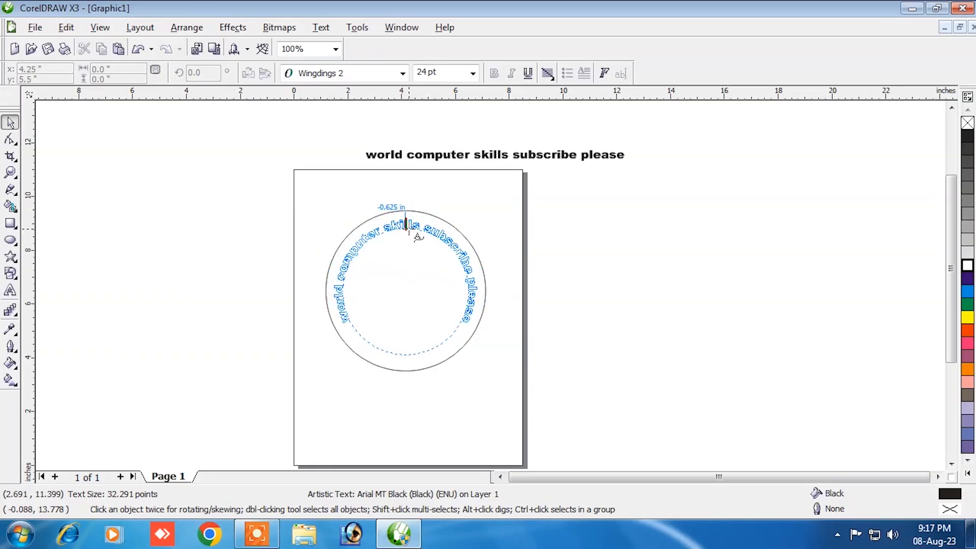
left_click_drag(417, 237, 418, 236)
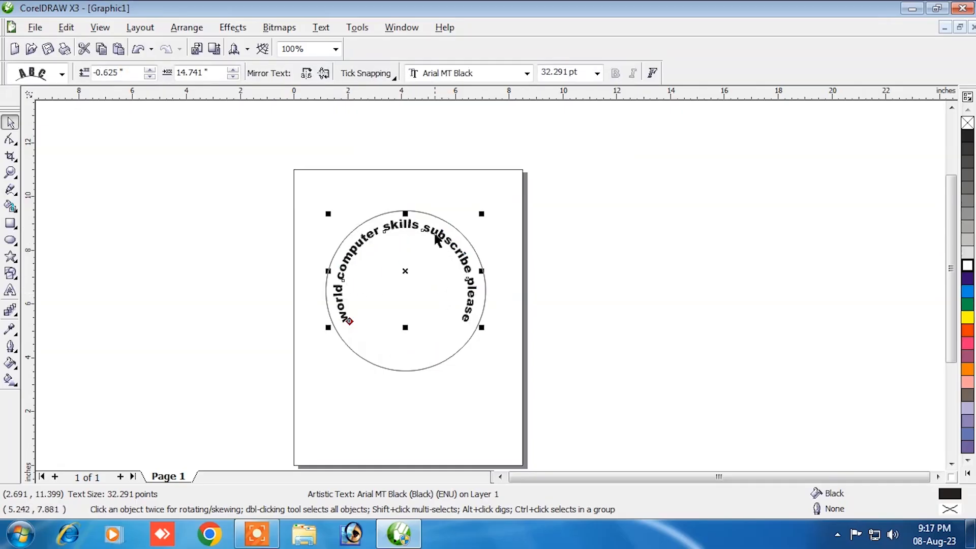
left_click(330, 142)
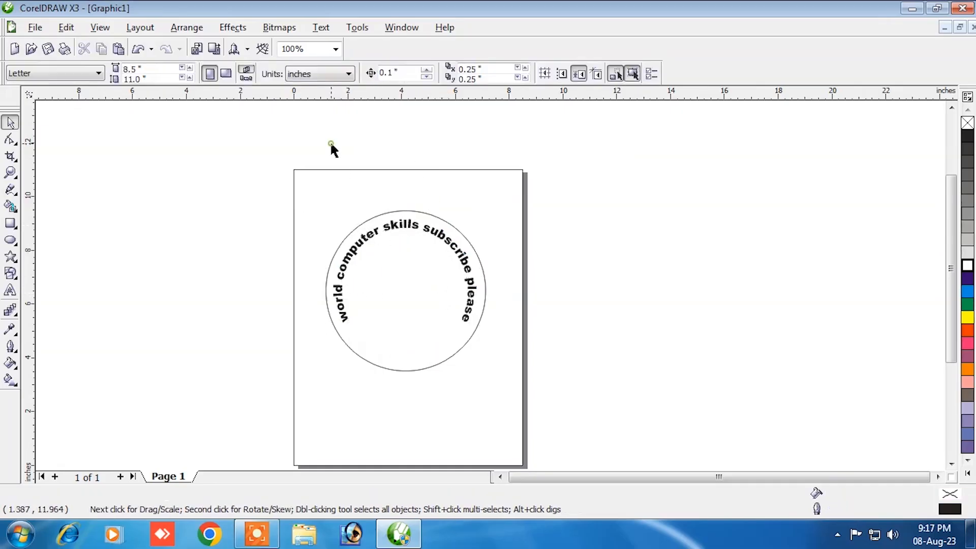
Try the second and the last text orientations on the circular text, and return it to the first orientation.
left_click(361, 226)
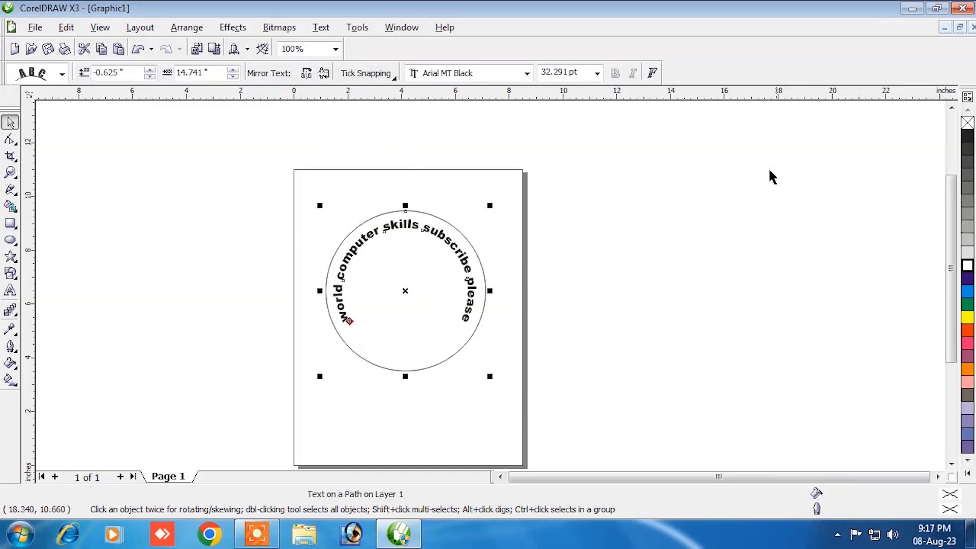
left_click(395, 153)
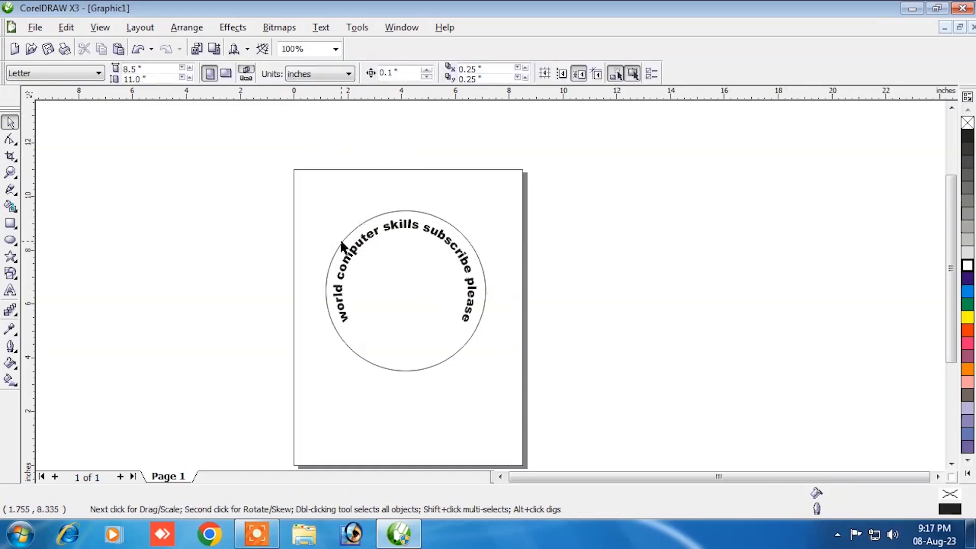
left_click(389, 225)
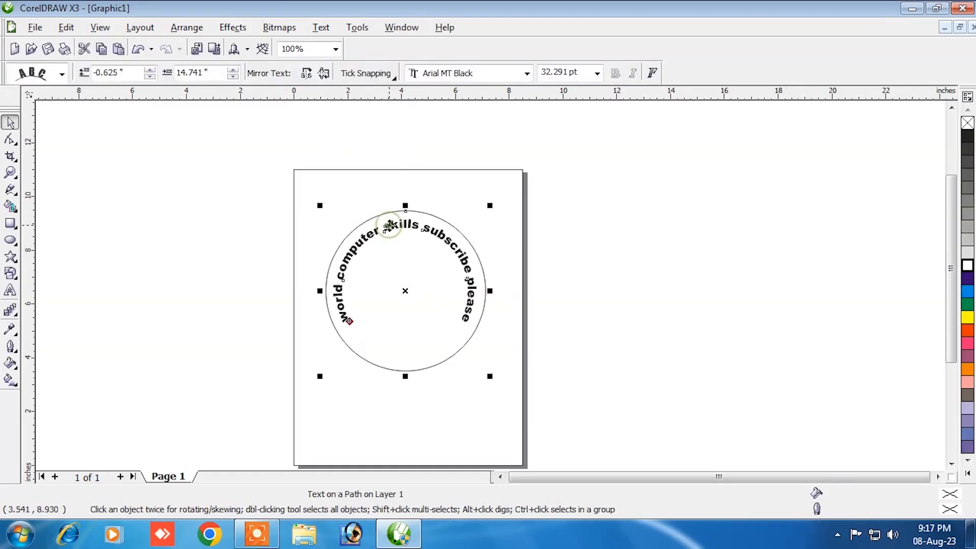
left_click(62, 74)
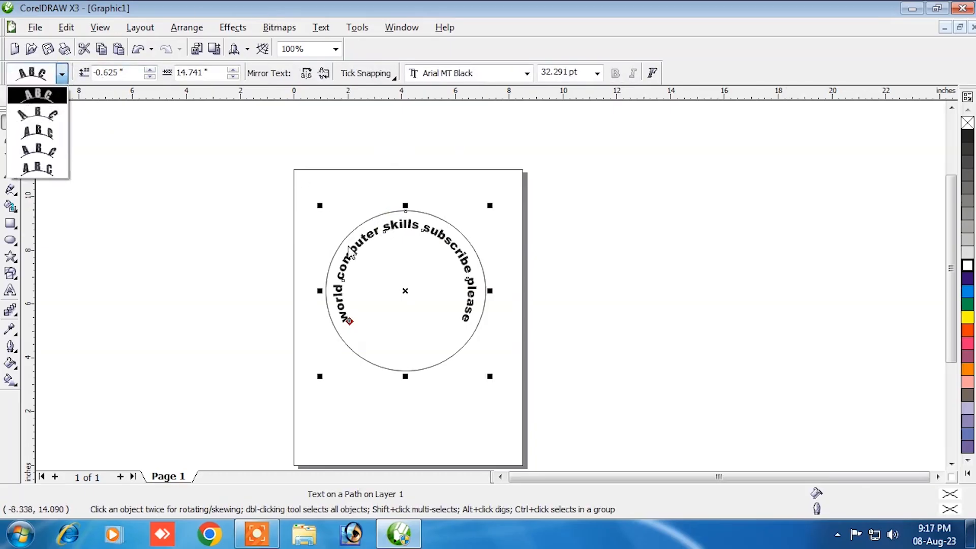
left_click(164, 111)
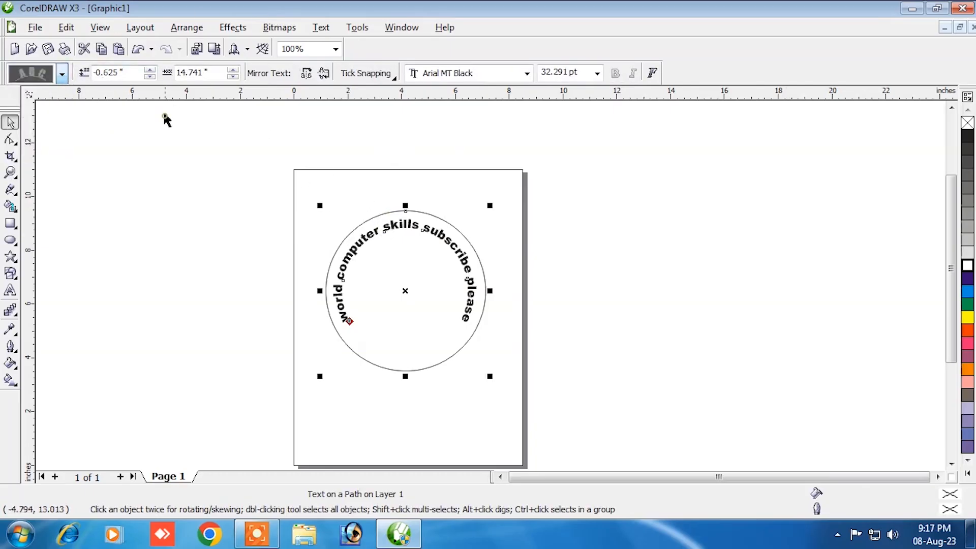
left_click(59, 78)
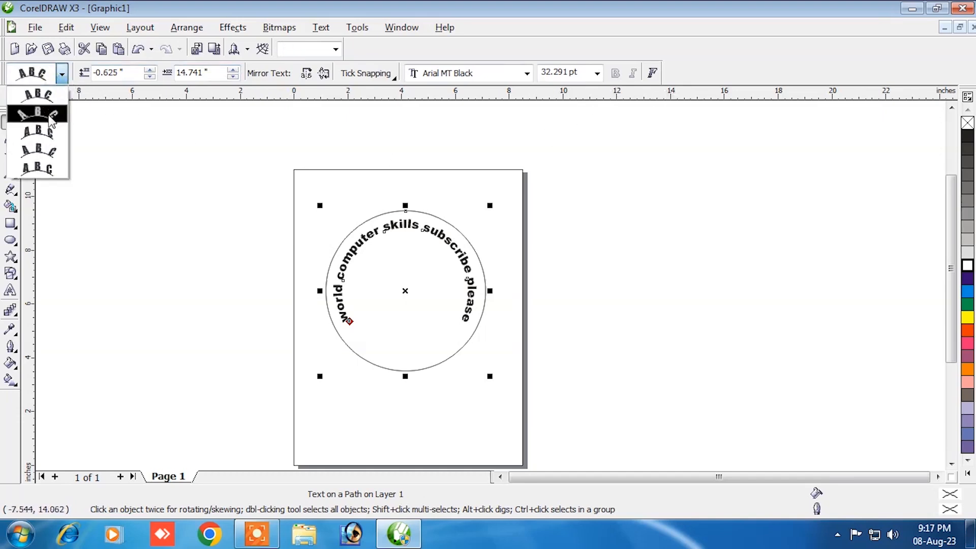
left_click(49, 116)
left_click(61, 74)
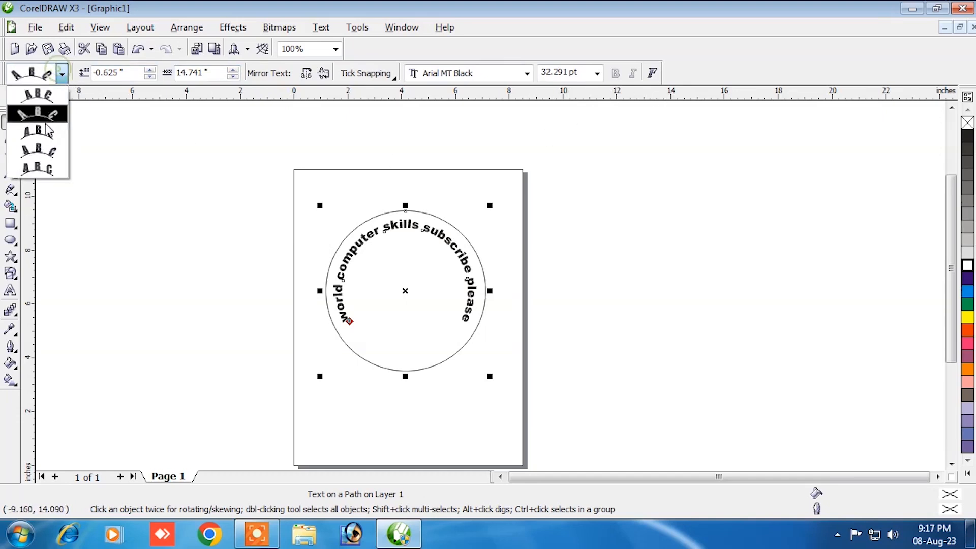
left_click(48, 167)
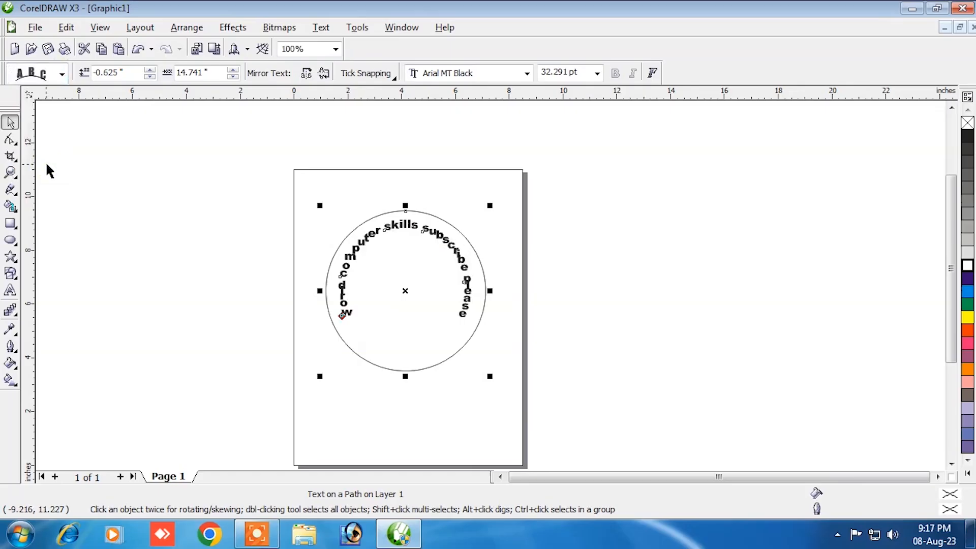
left_click(61, 76)
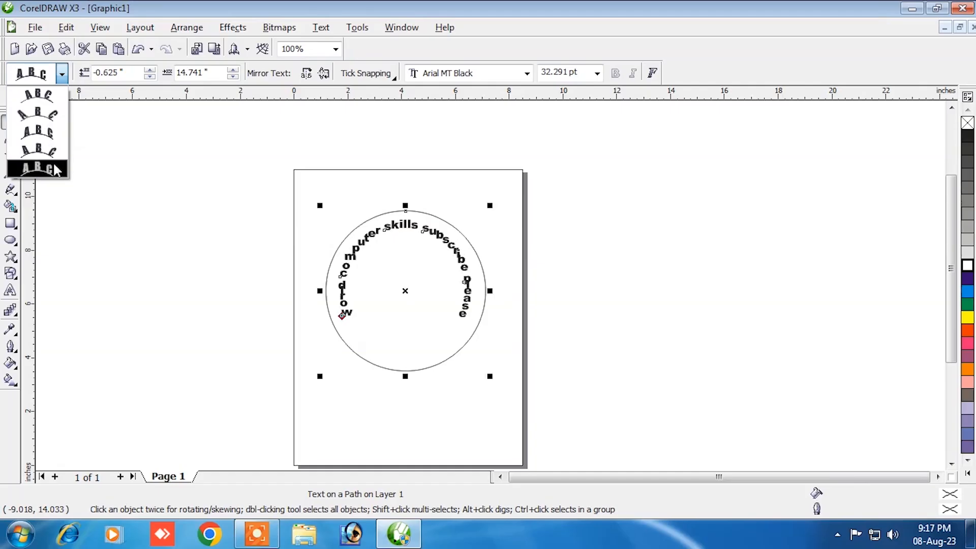
left_click(46, 98)
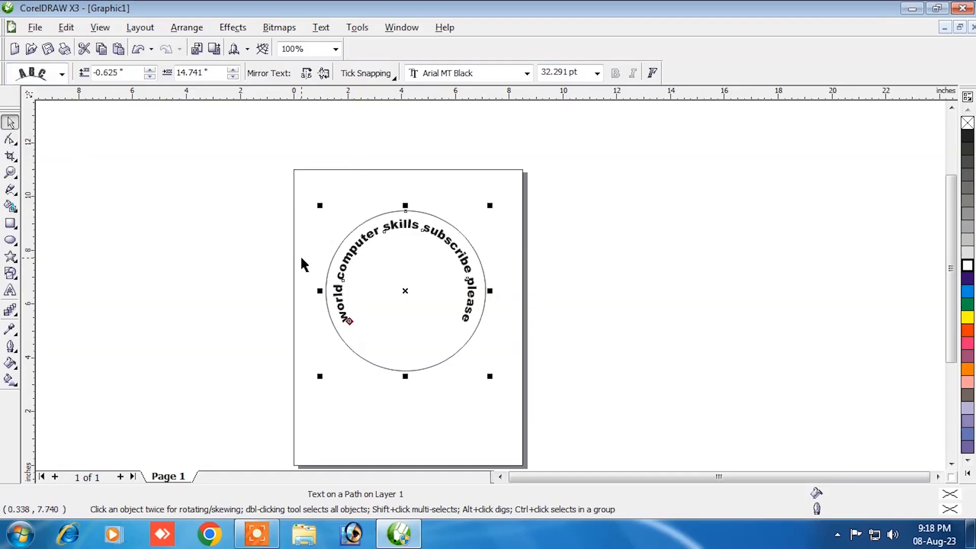
Mirror the circular text horizontally along its path.
left_click(306, 74)
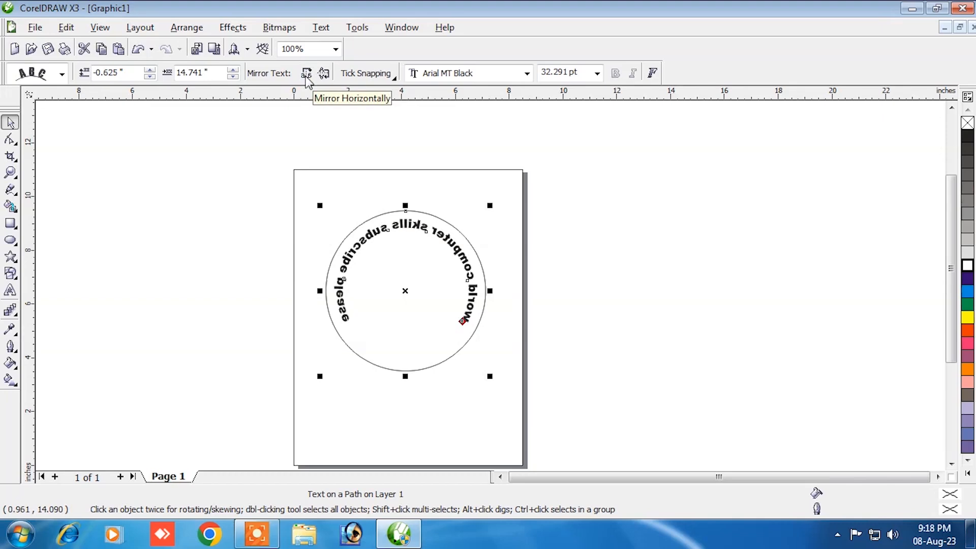
Remove the horizontal mirroring from the circular text, try mirroring it vertically instead, and return it to the horizontal mirroring.
left_click(306, 75)
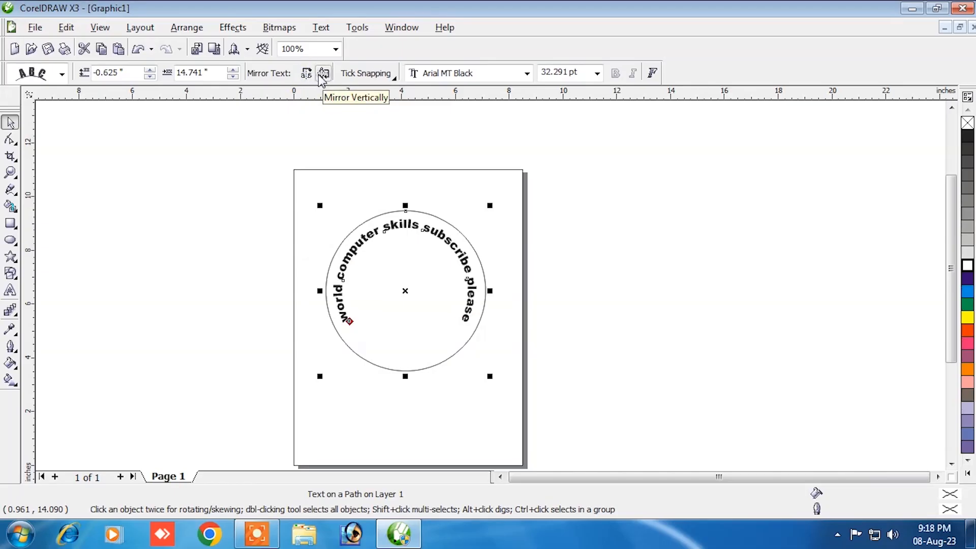
left_click(323, 73)
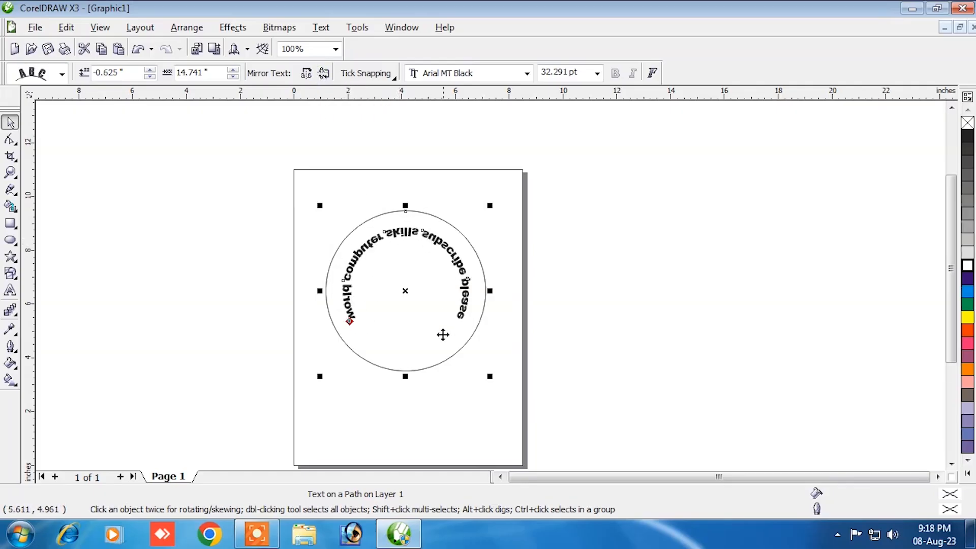
left_click(324, 74)
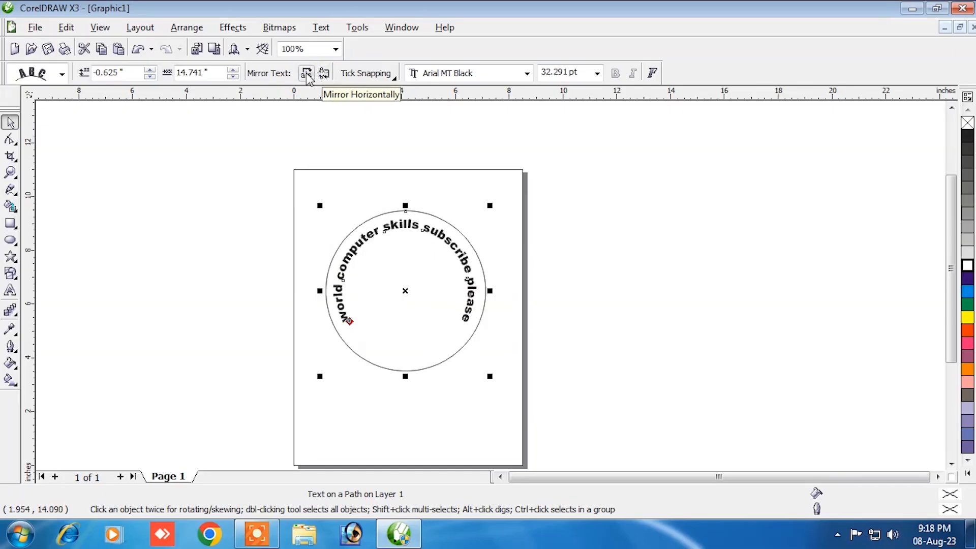
left_click(306, 74)
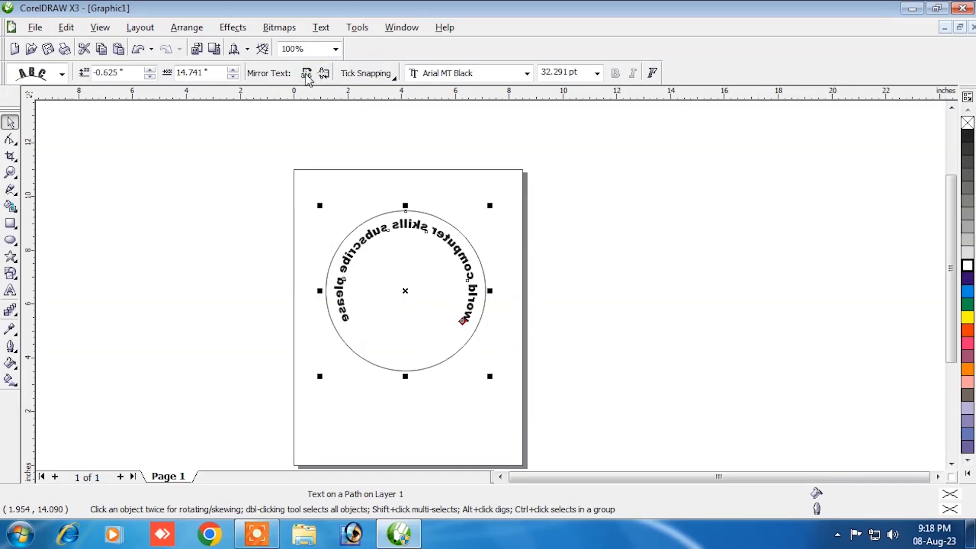
Mirror the circular text vertically as well and move it to the lower arc inside the circle at an offset of -0.875 inches.
left_click(325, 76)
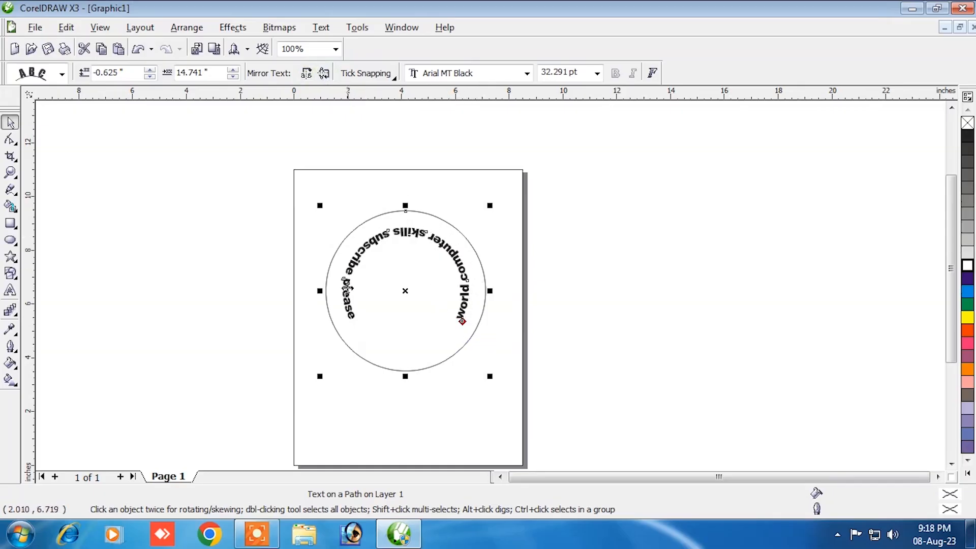
left_click(438, 242)
left_click_drag(438, 241, 420, 340)
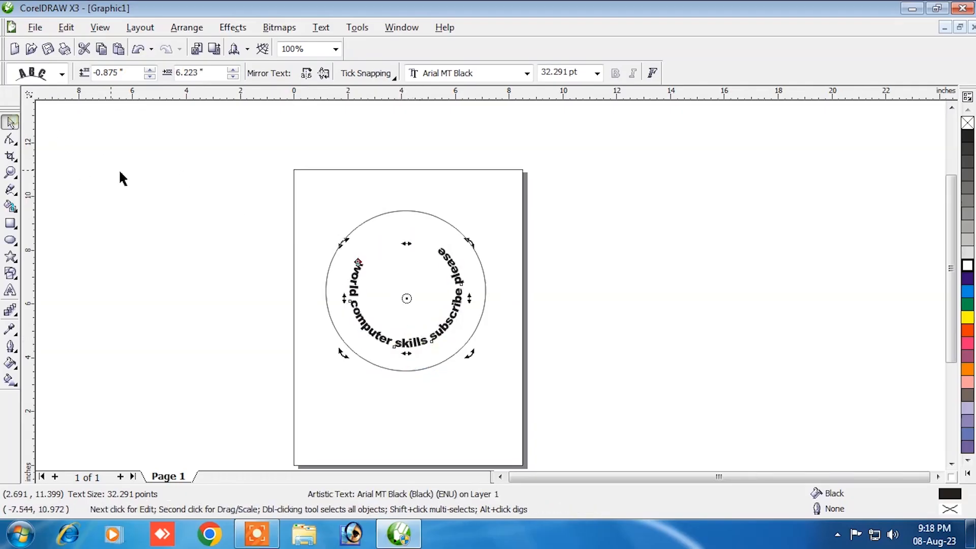
left_click(175, 181)
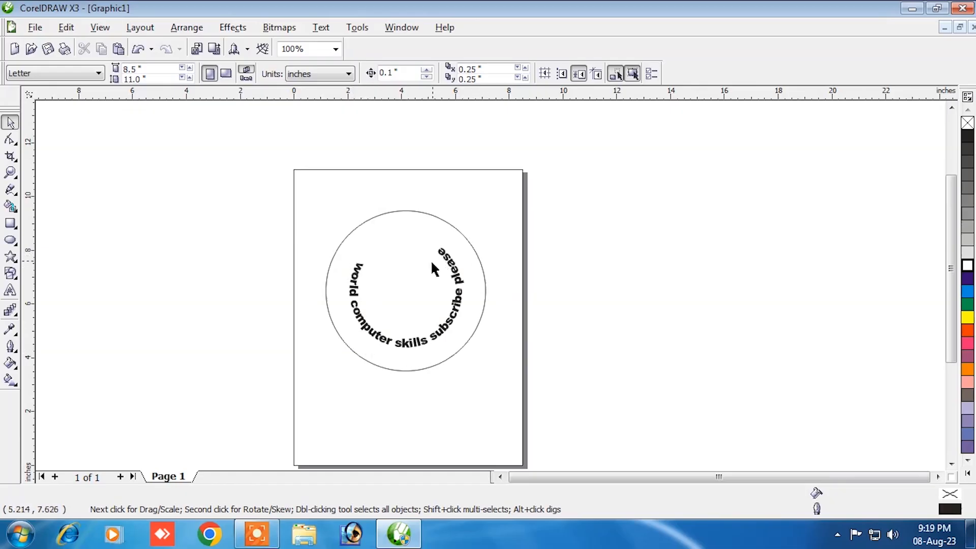
Move the circular text outward to an offset of -0.375 inches and centre it along the circle's lower arc.
left_click(387, 336)
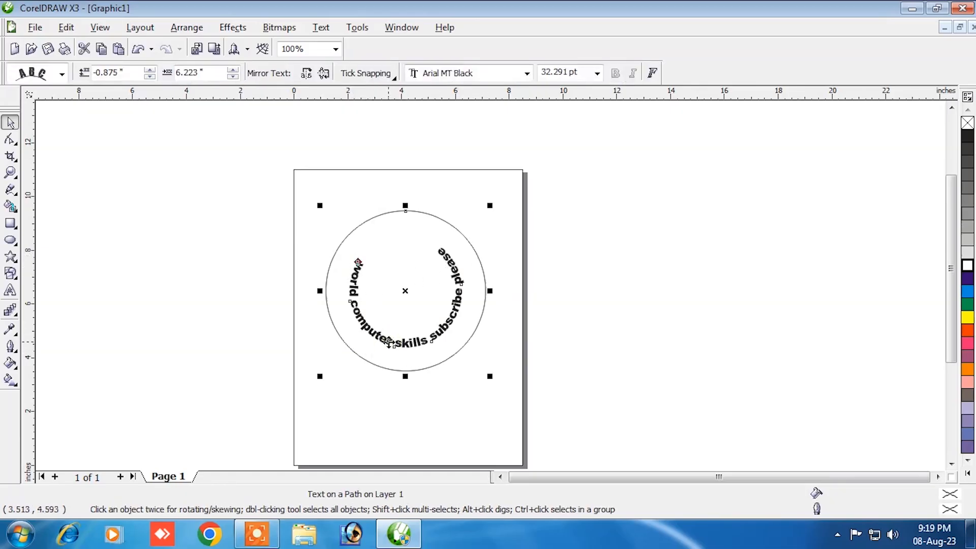
left_click(387, 338, "ctrl")
mouse_move(388, 340)
left_mouse_down()
mouse_move(391, 370)
mouse_move(384, 356)
left_mouse_up()
left_click(336, 351)
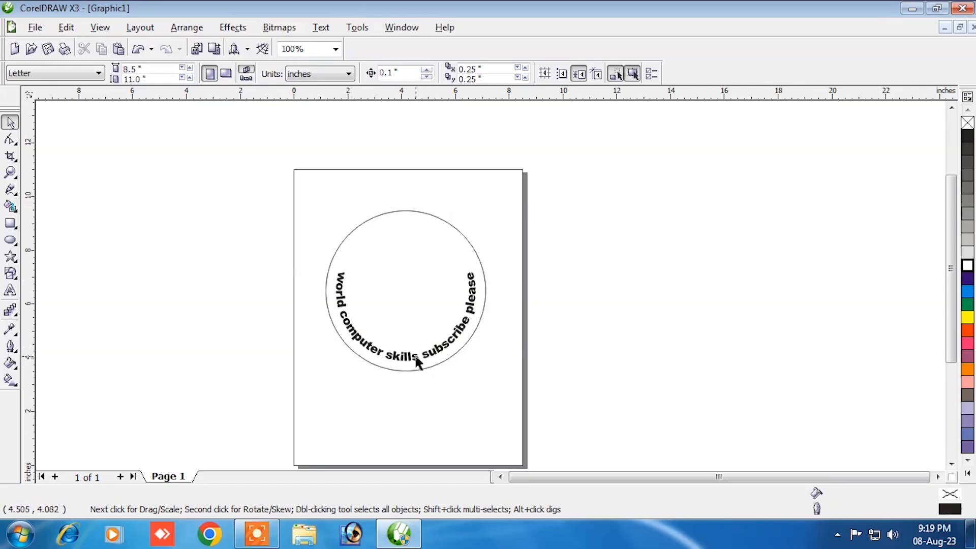
Group the circle with its text and move the group off the page to about X 16.9, Y 3.6 inches.
left_click(343, 294)
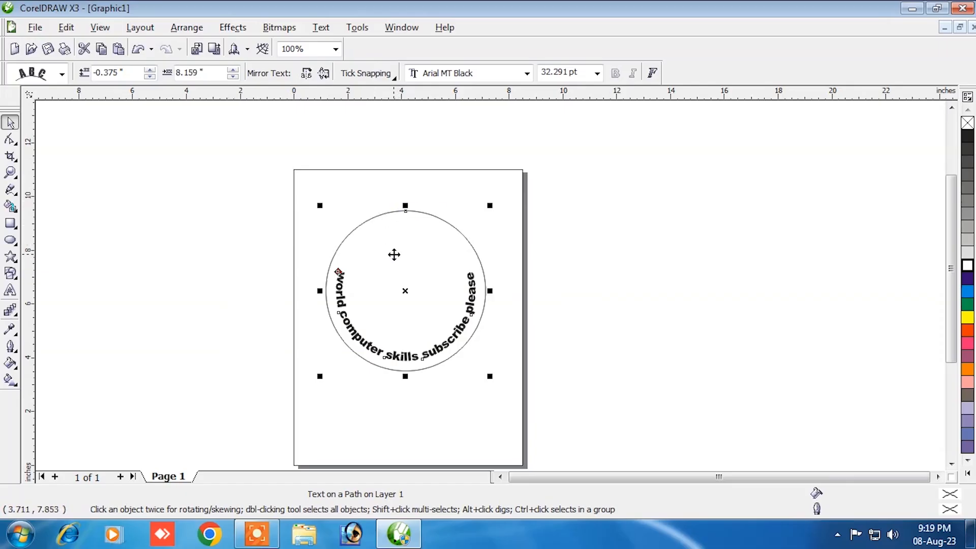
left_click(279, 225)
left_click_drag(285, 182, 536, 389)
left_click(186, 27)
left_click(175, 111)
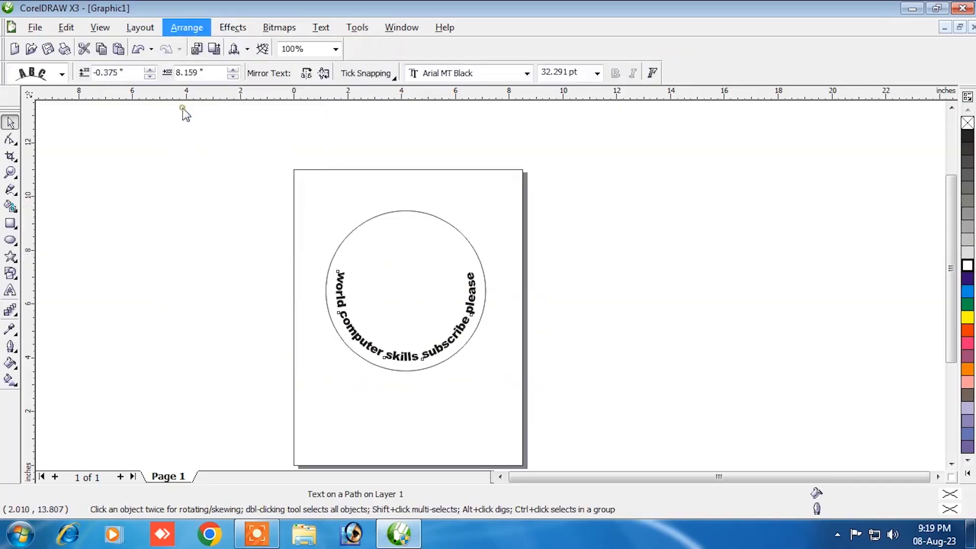
left_click_drag(352, 242, 694, 318)
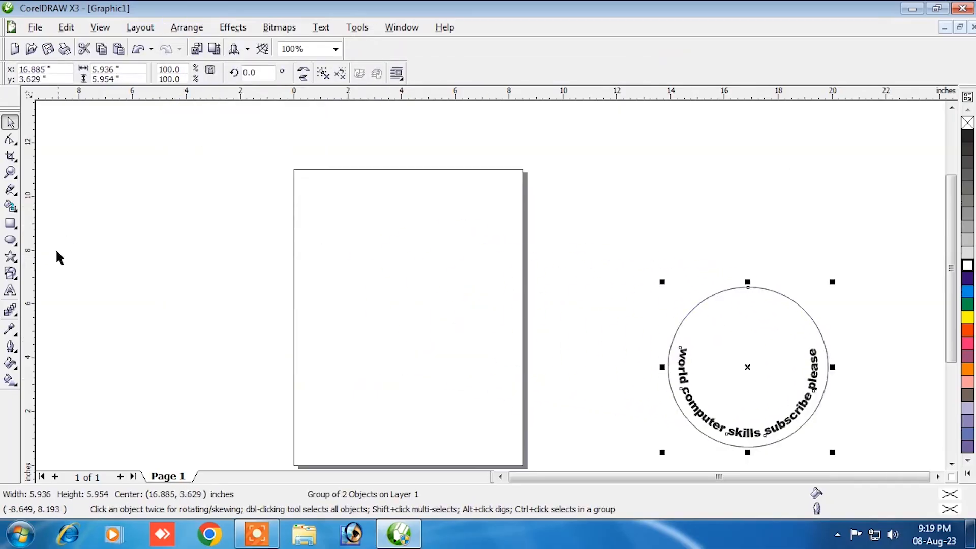
Draw a freehand wavy curve across the page, about 25.1 inches wide and 4.6 inches high.
left_click(10, 189)
mouse_move(102, 270)
left_mouse_down()
mouse_move(192, 309)
mouse_move(297, 250)
mouse_move(391, 229)
mouse_move(528, 265)
mouse_move(665, 208)
mouse_move(777, 189)
left_mouse_up()
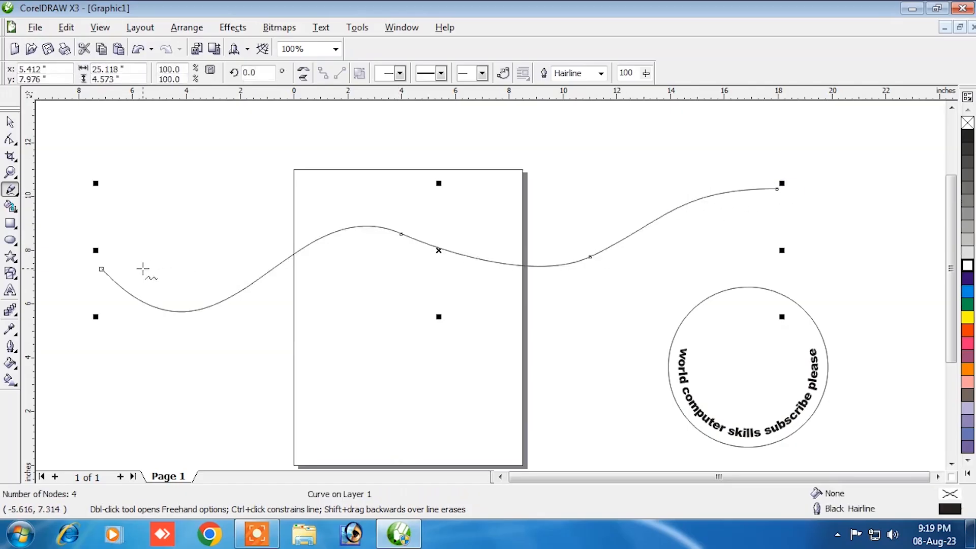
left_click(10, 122)
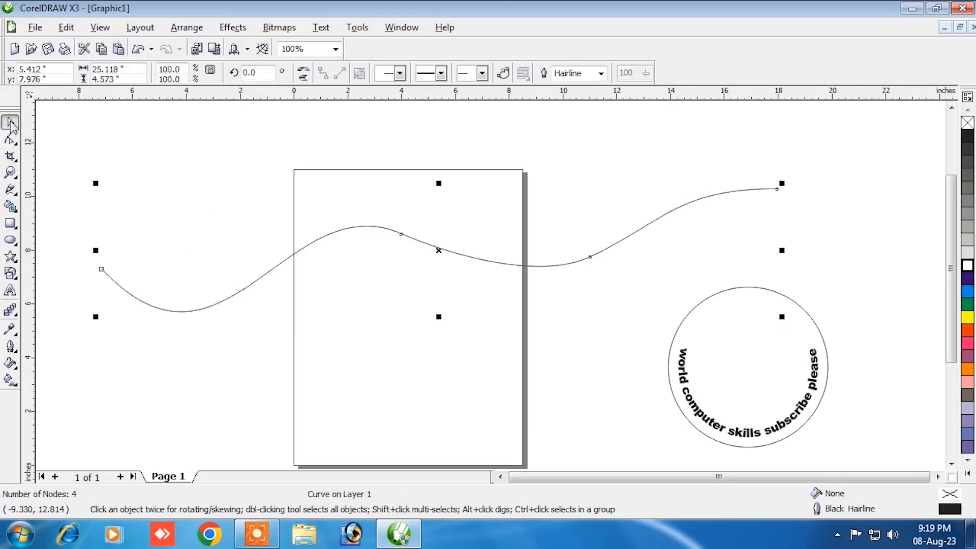
Set Arial MT Black as the default font for new artistic text.
left_click(10, 290)
left_click(390, 76)
left_click(402, 74)
mouse_move(488, 182)
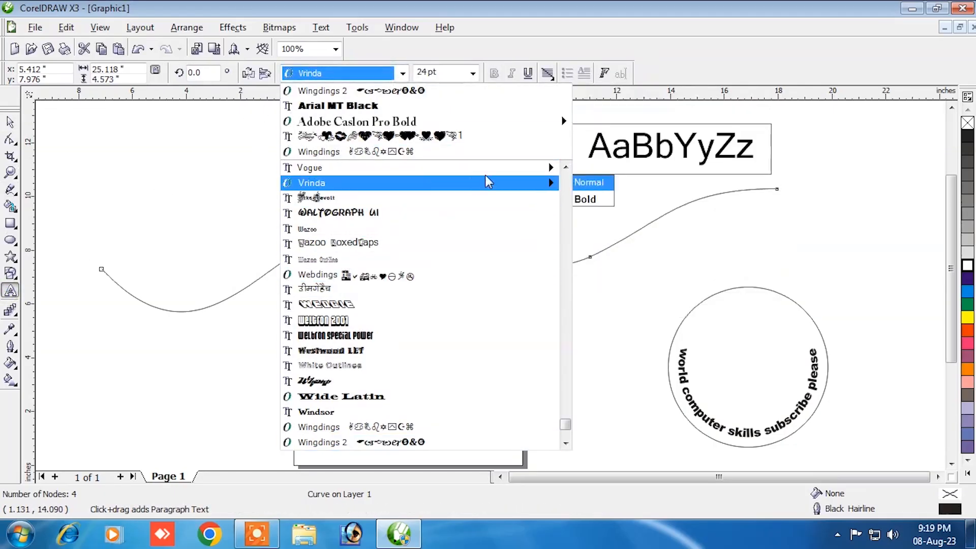
left_click(385, 106)
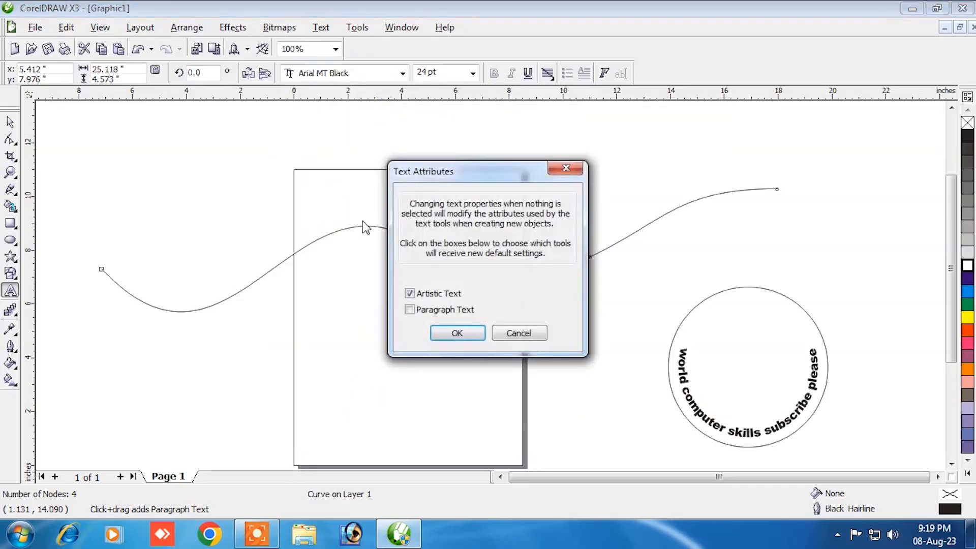
left_click(447, 334)
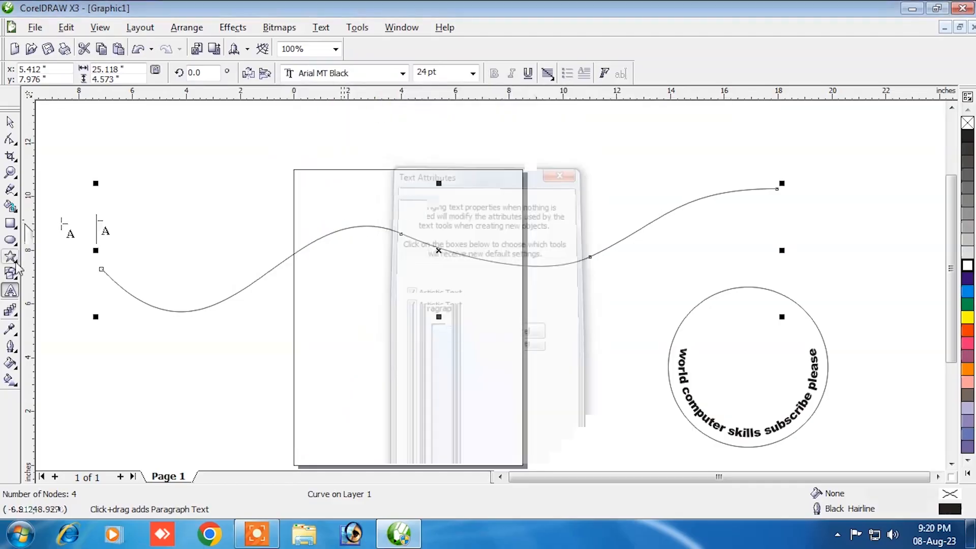
Add a long line of filler text above the wavy curve, beginning with "f dfkdjs kdsfjlk dklfjd".
left_click(147, 171)
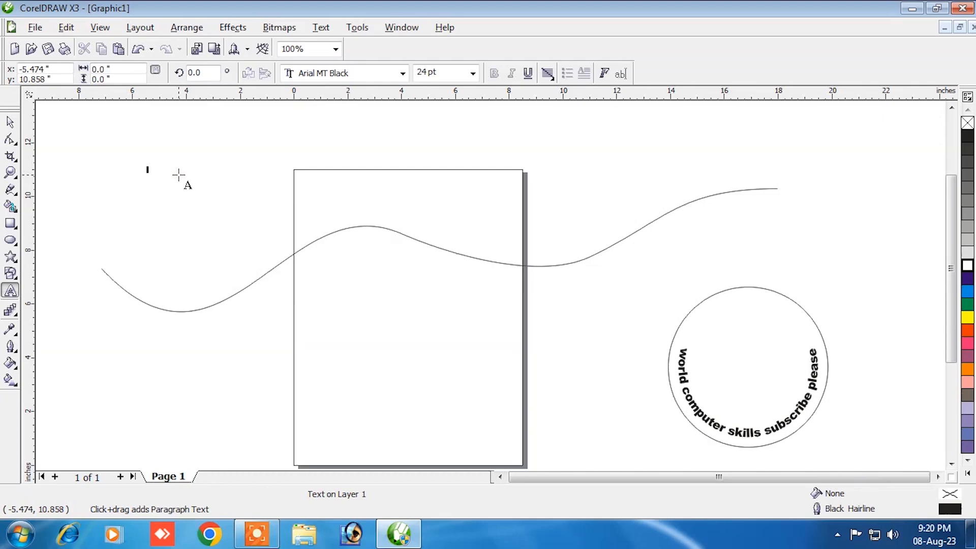
type("f dfkdjs kdsfjlk dklfjd dkfjdsk jdklj j kfj dsfjdklfjdsl  ")
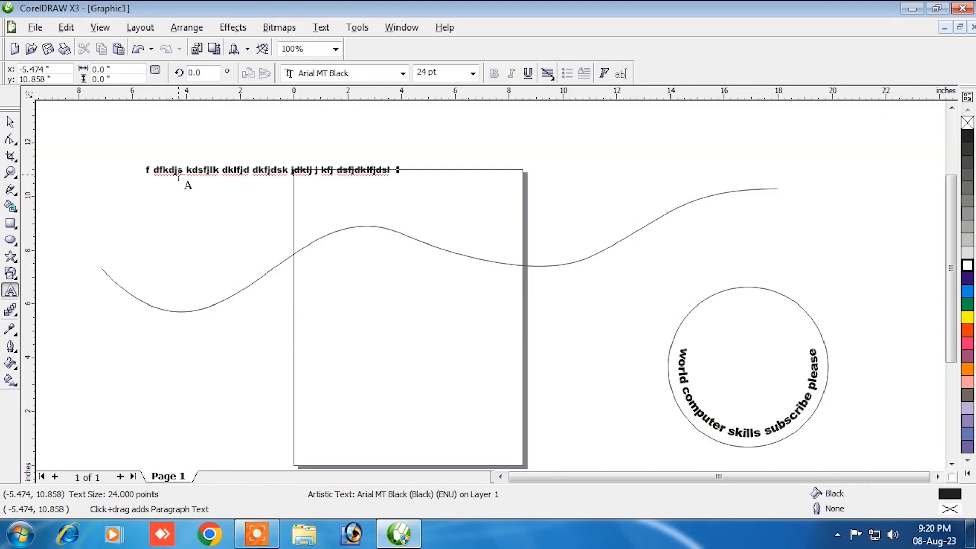
type("dskfljdsfkljdslfkjd skl dklfjdlkf dsklfjd sfkdjsfkl djfkl dskdlsfjdklsj  ")
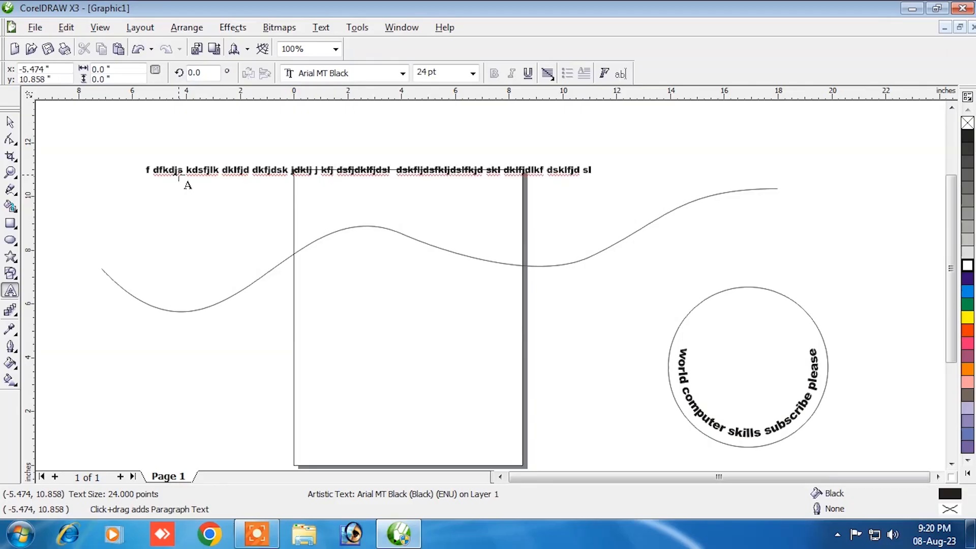
type("kfldjs fkdjsfkldsj dskfjds djklfjdk fjdklfj dsl")
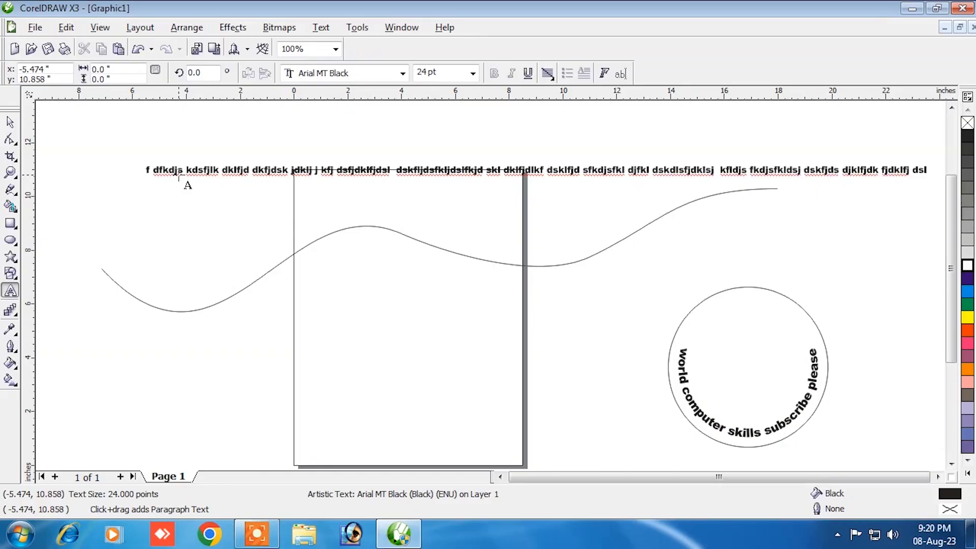
left_click(313, 176)
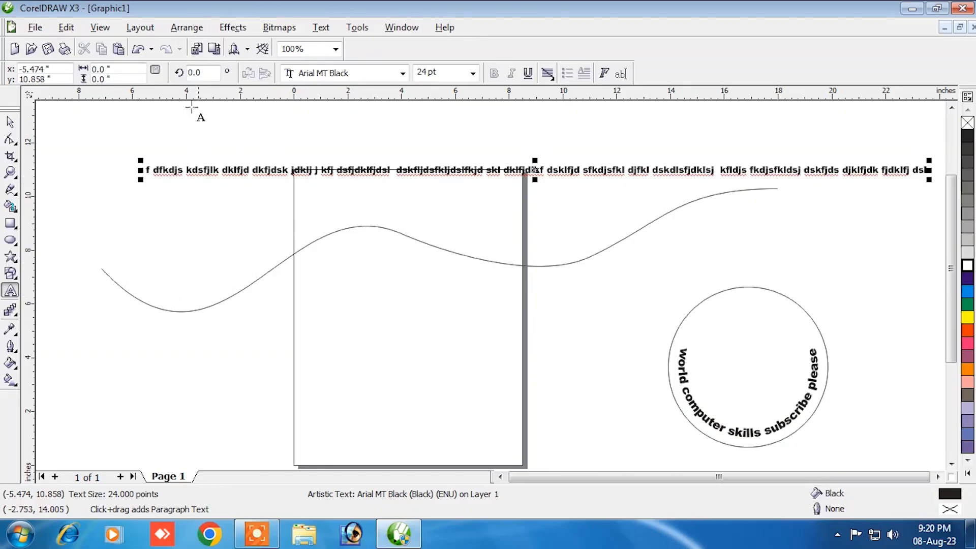
left_click(11, 121)
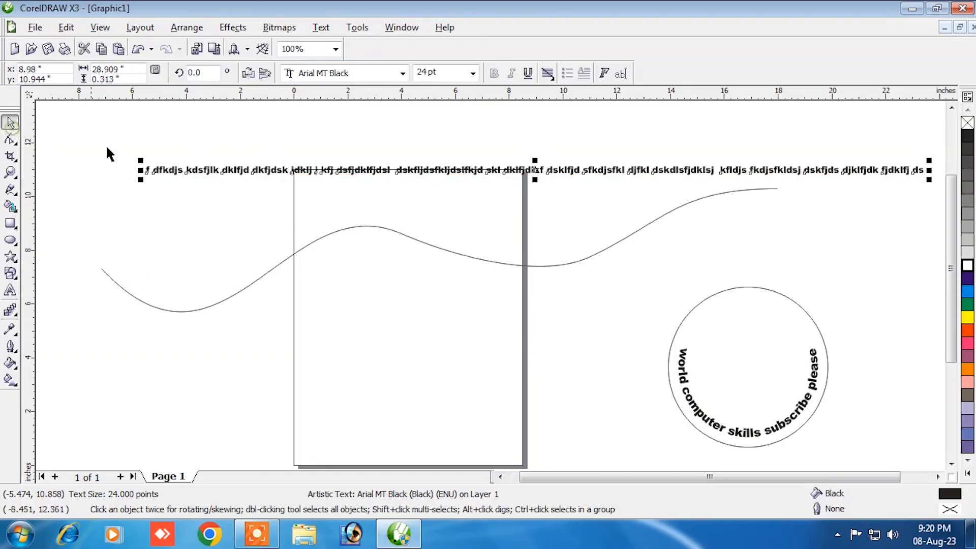
Fit the filler text to the wavy curve from its start, 0.375 inches above the path.
left_click(321, 27)
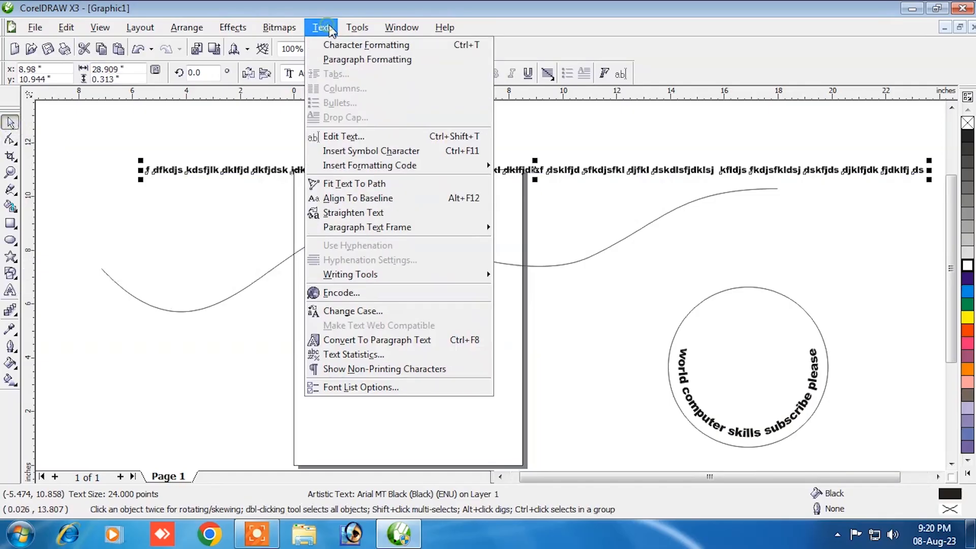
left_click(358, 186)
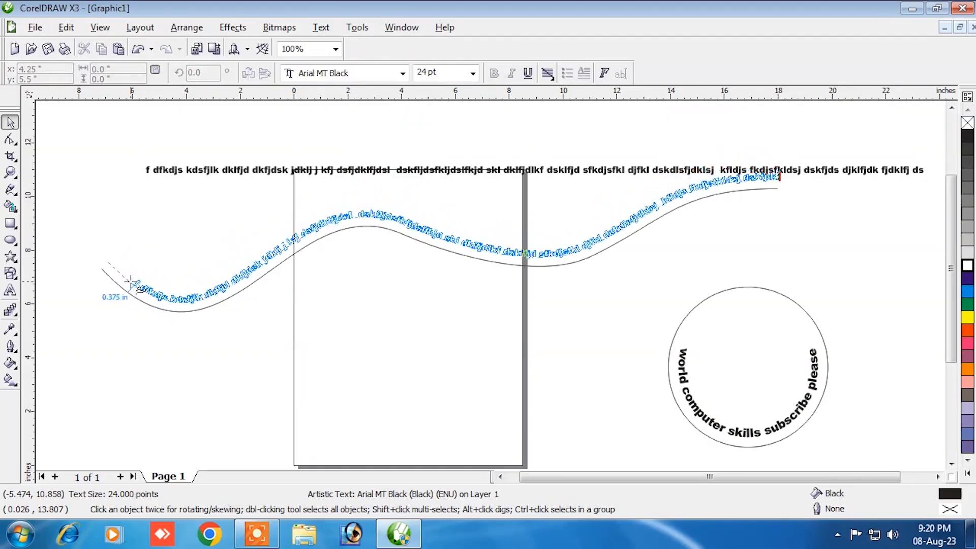
left_click(103, 256)
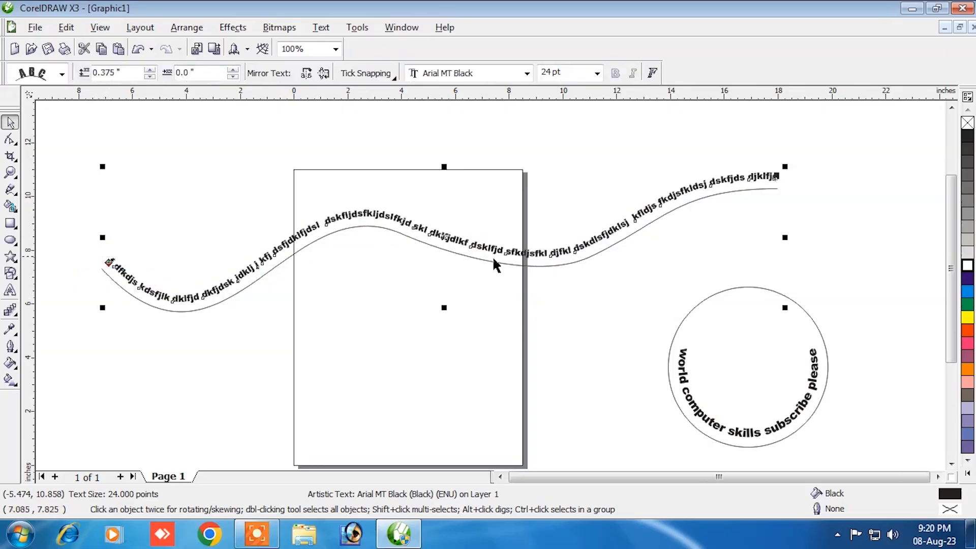
left_click(200, 148)
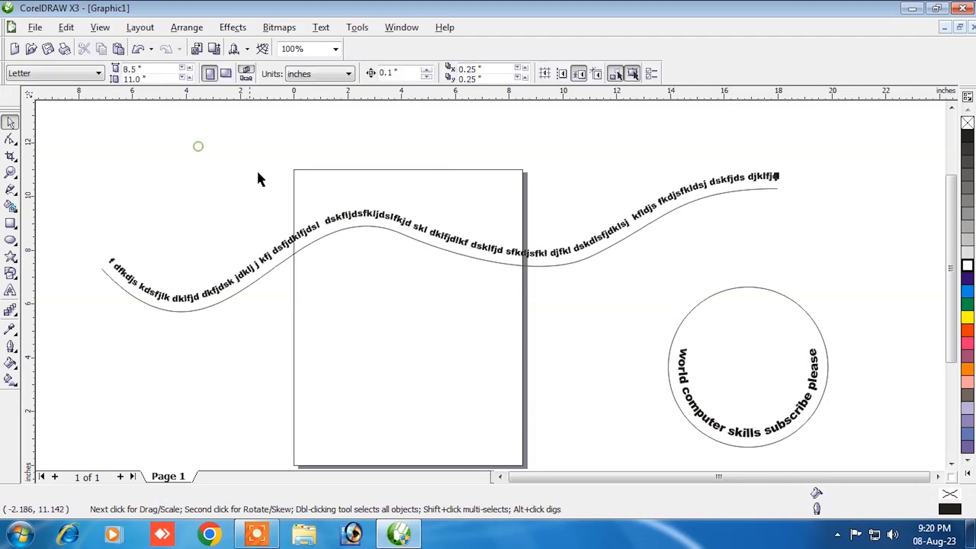
Give the curve and its text a white outline, try a yellow fill, and fill the text pink.
left_click(389, 233)
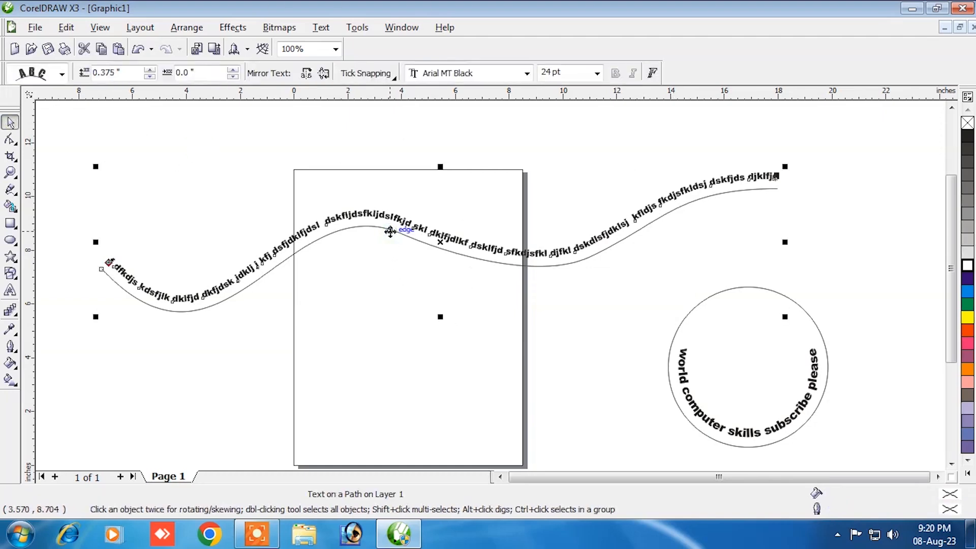
right_click(967, 266)
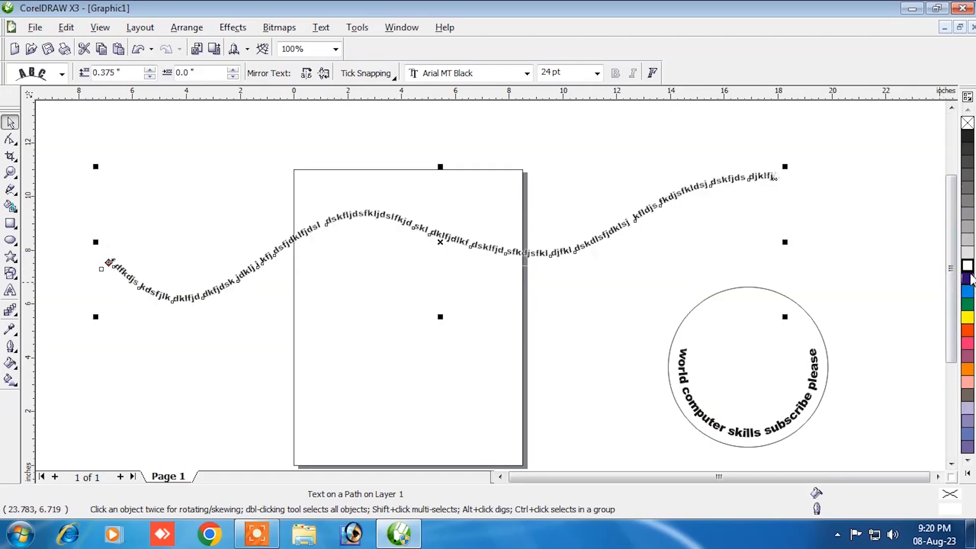
left_click(968, 318)
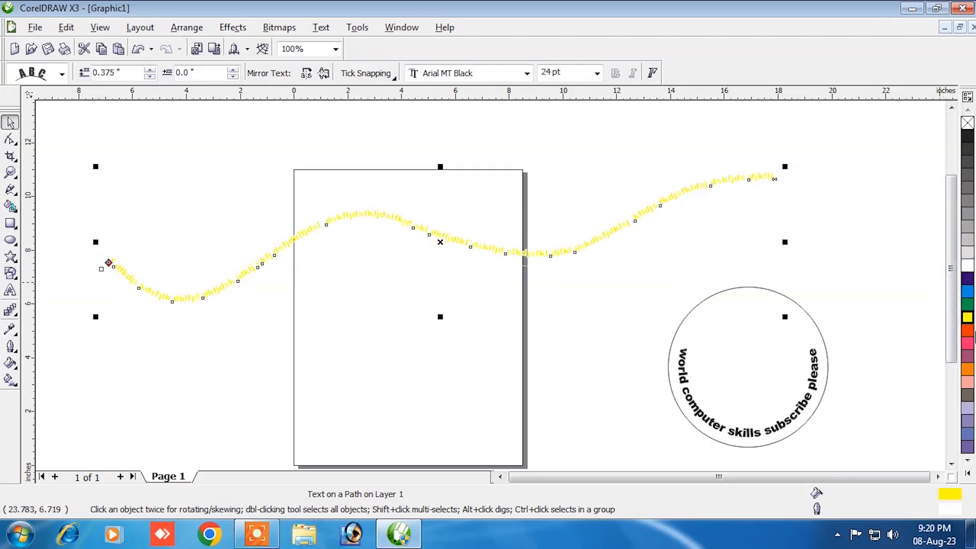
left_click(968, 342)
scroll(486, 224, "up", 2)
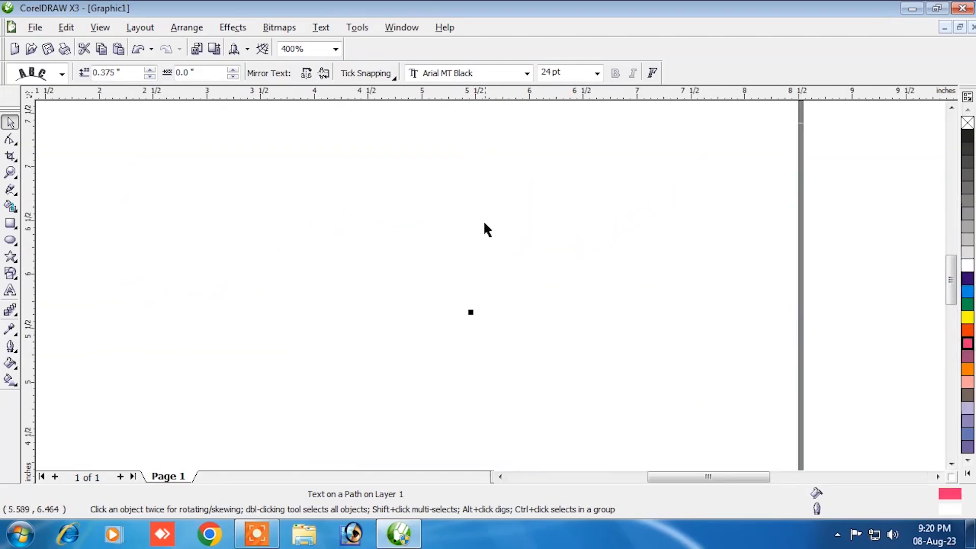
scroll(492, 290, "down", 1)
scroll(496, 285, "up", 1)
scroll(490, 288, "down", 2)
left_click(218, 184)
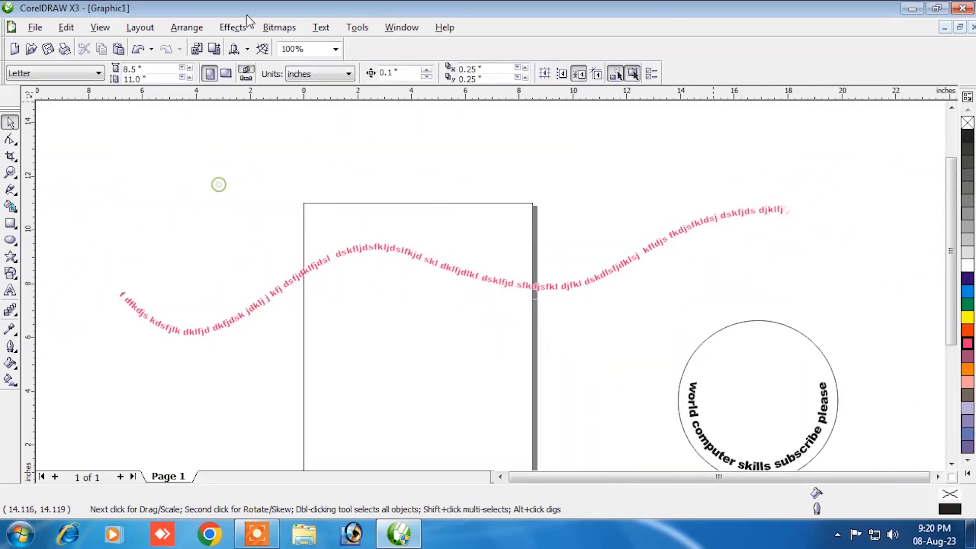
Duplicate the pink wavy text with its path and nudge the copy upward above the original.
left_click(352, 254)
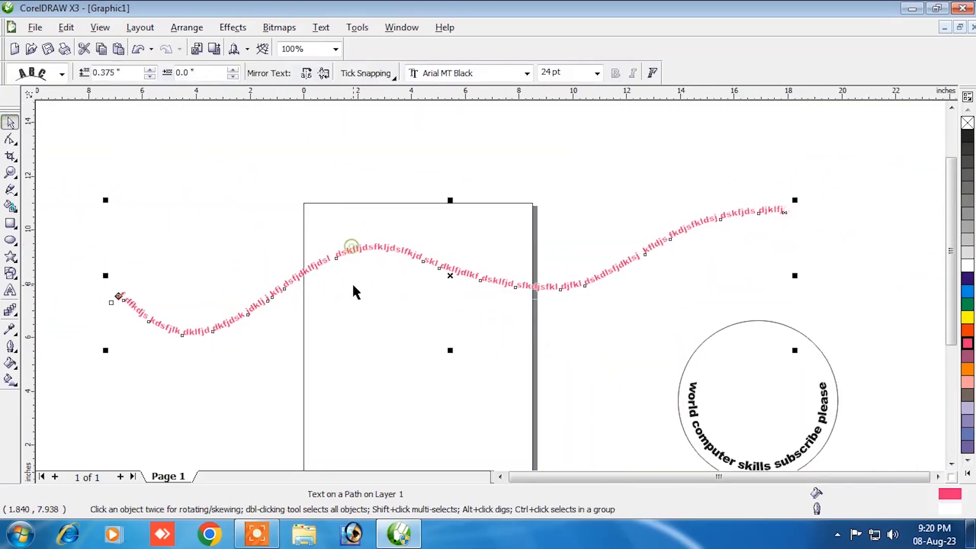
key("ctrl+d")
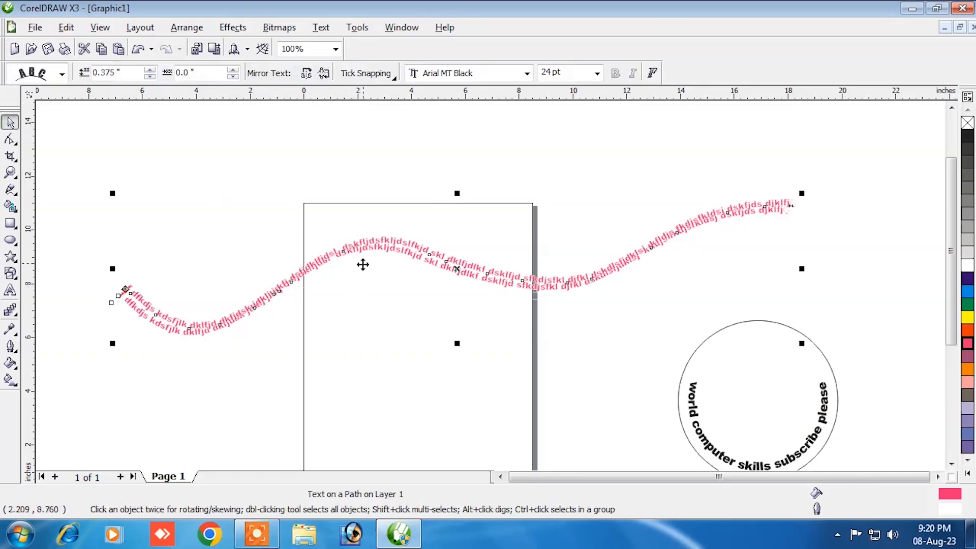
key("Up")
key("Up")
key("Up")
key("Up")
key("Up")
key("Up")
key("Up")
key("Up")
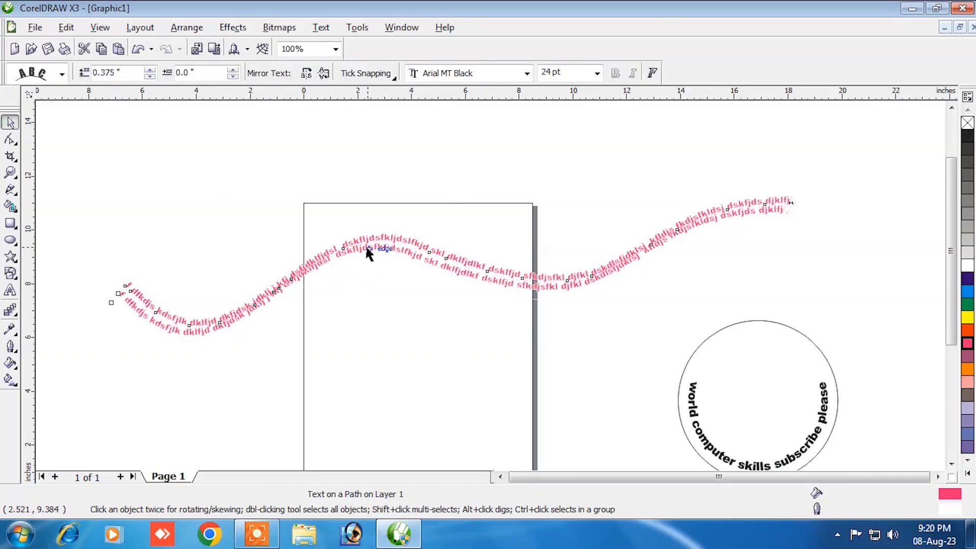
Repeat the duplication of the pink wavy text with its path until six evenly spaced lines are stacked.
key("Down")
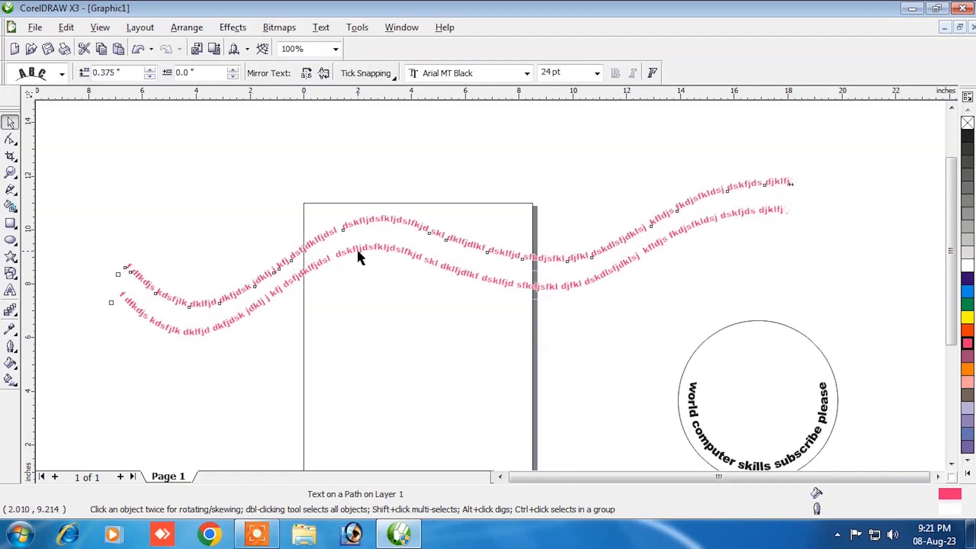
key("ctrl+d")
key("ctrl+d")
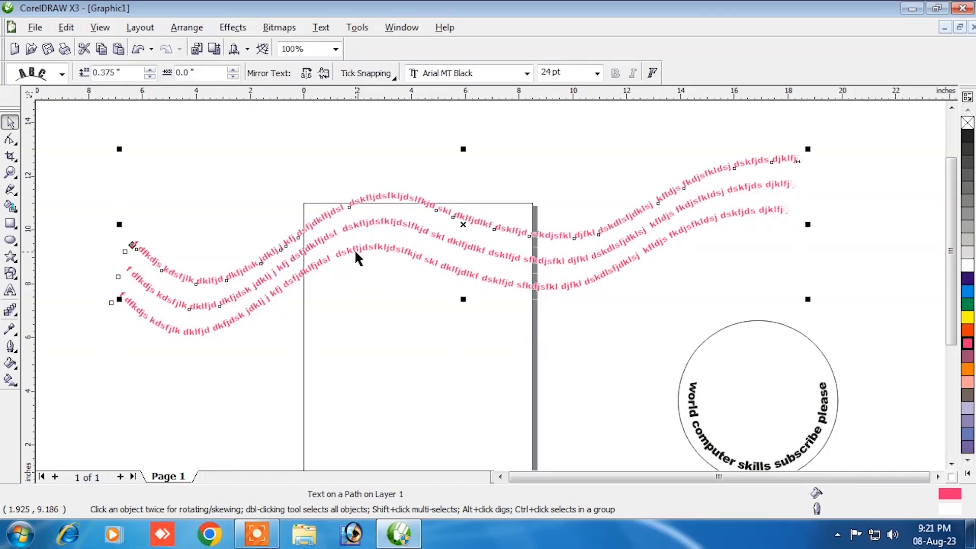
key("ctrl+d")
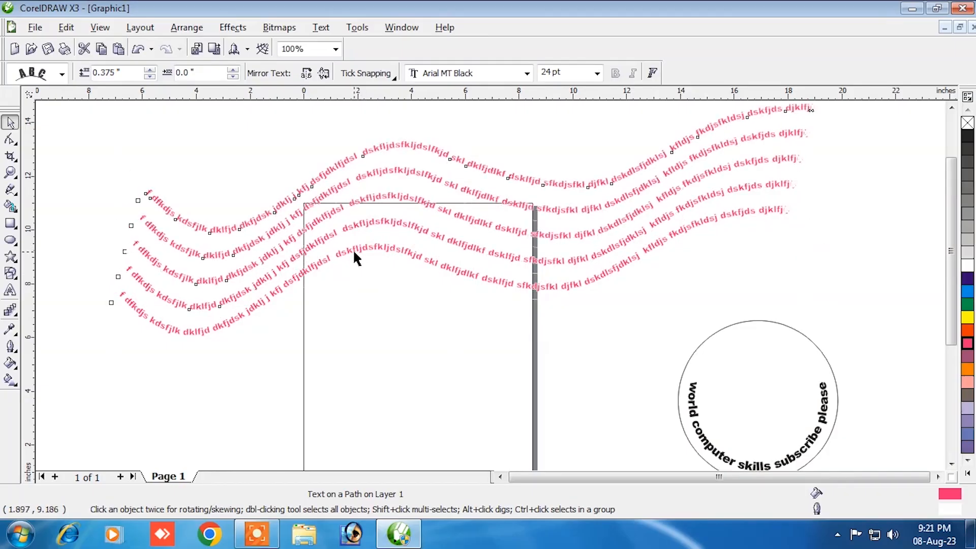
key("ctrl+d")
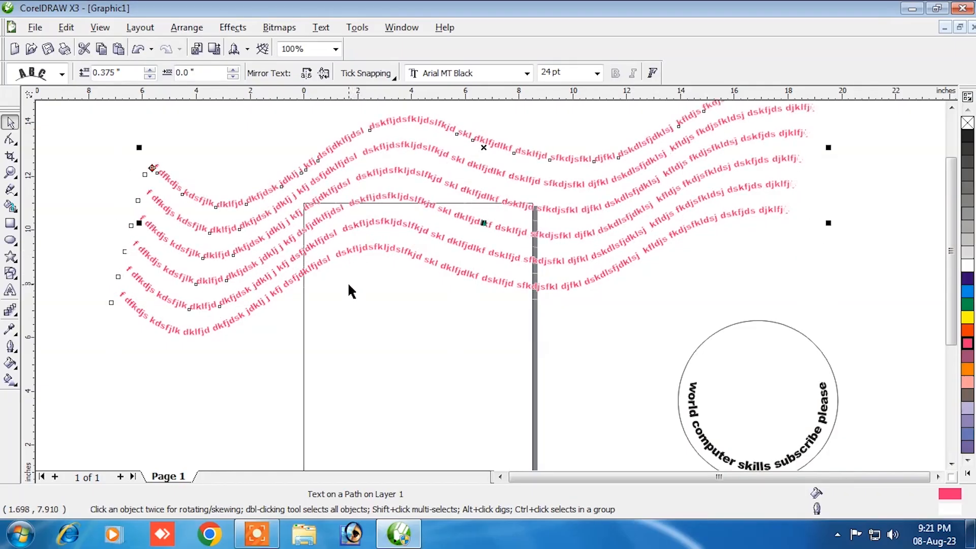
scroll(489, 282, "down", 2)
scroll(486, 282, "up", 3)
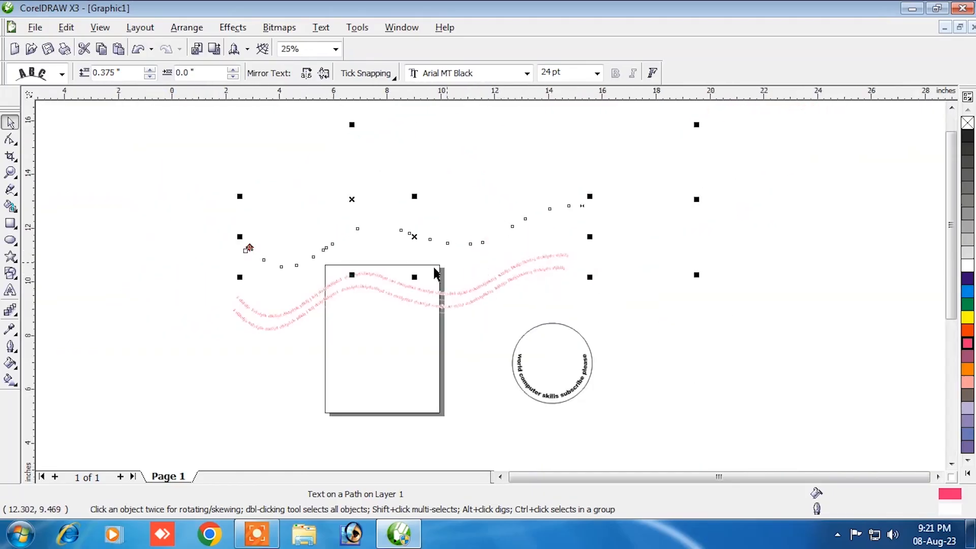
scroll(487, 291, "down", 1)
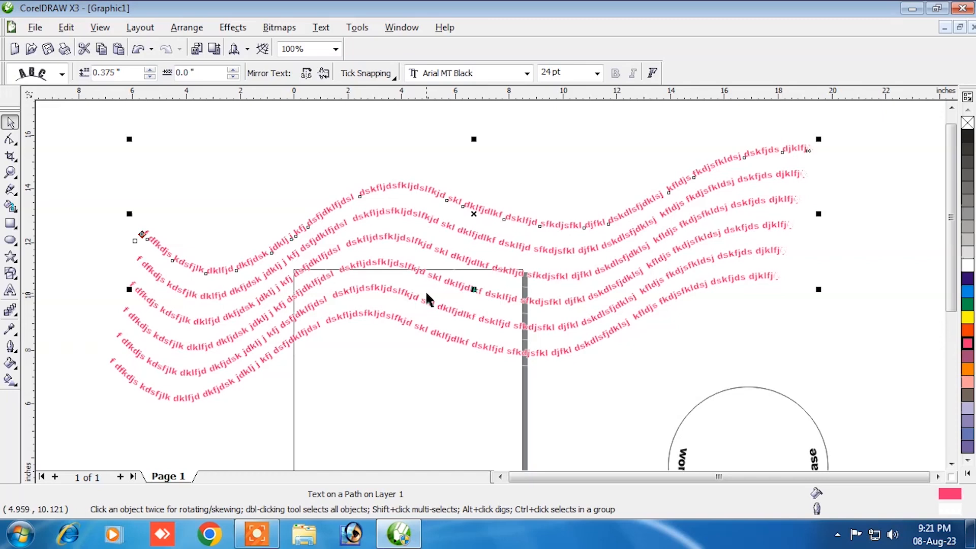
Select all six wavy text lines with their paths and group them.
left_click(81, 141)
left_click_drag(84, 128, 131, 354)
left_click_drag(568, 409, 828, 381)
left_click_drag(882, 360, 835, 316)
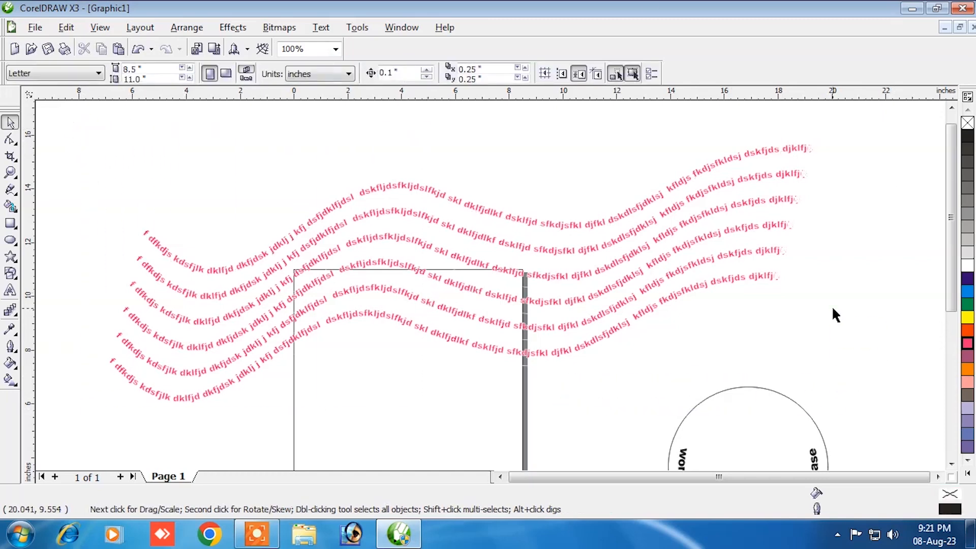
scroll(214, 211, "down", 1)
left_click_drag(216, 192, 783, 369)
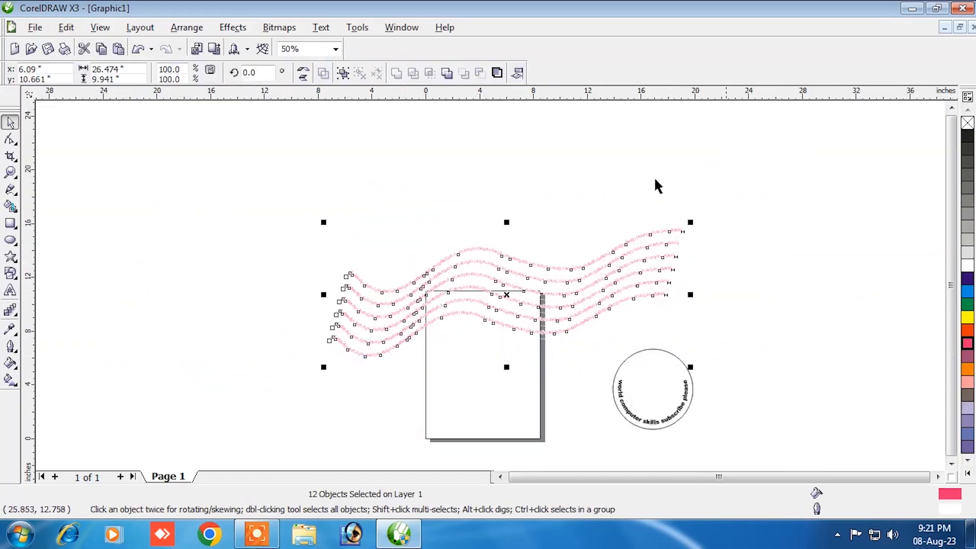
left_click(186, 27)
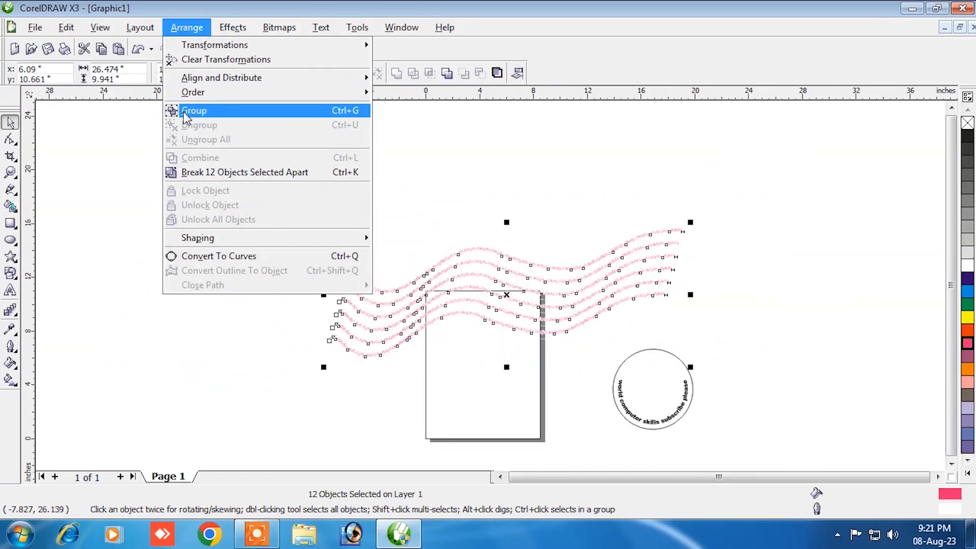
left_click(186, 117)
Try a medium gray fill and outline on the grouped wavy text lines.
left_click(967, 201)
left_click(625, 188)
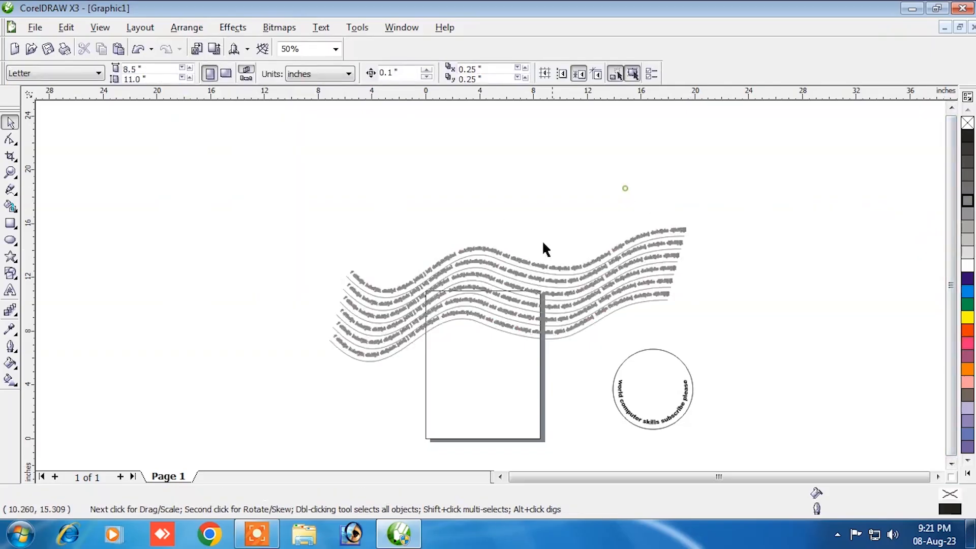
scroll(490, 284, "up", 2)
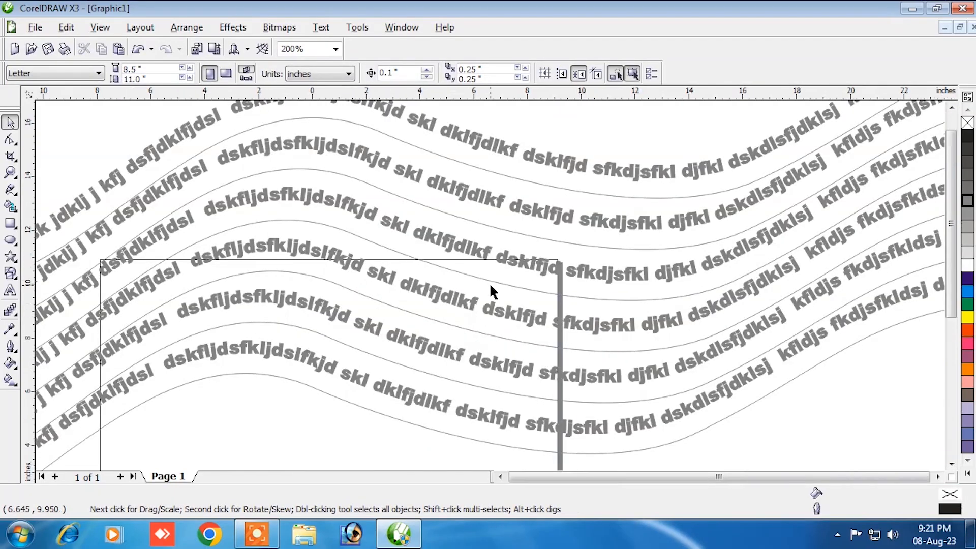
scroll(490, 287, "down", 2)
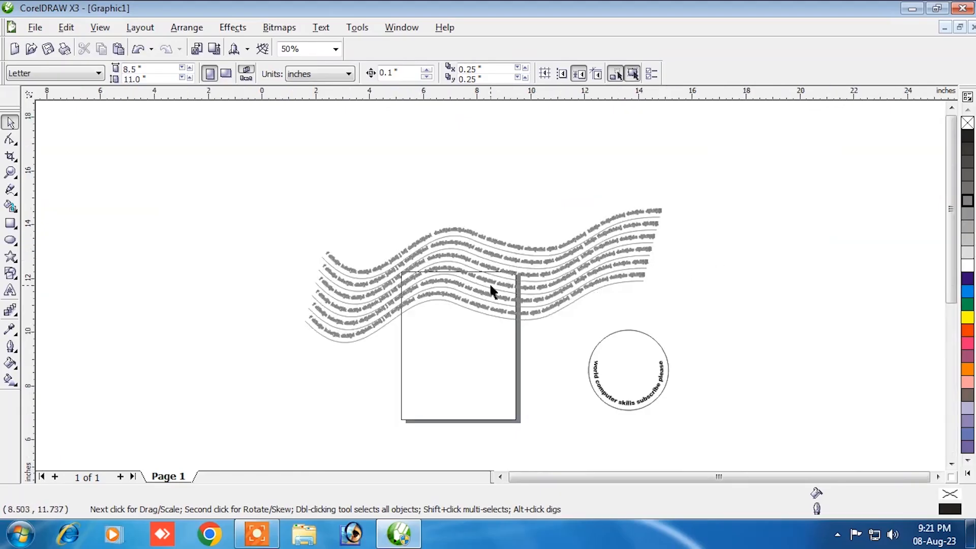
scroll(490, 290, "up", 1)
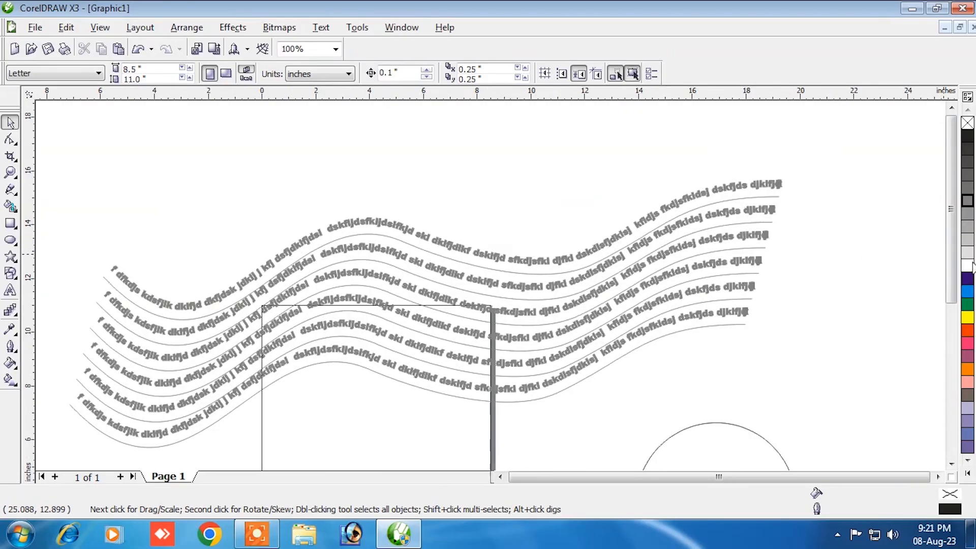
Recolour the fill and outline of the grouped wavy text lines to 10% Black.
left_click(967, 254)
left_click(467, 334)
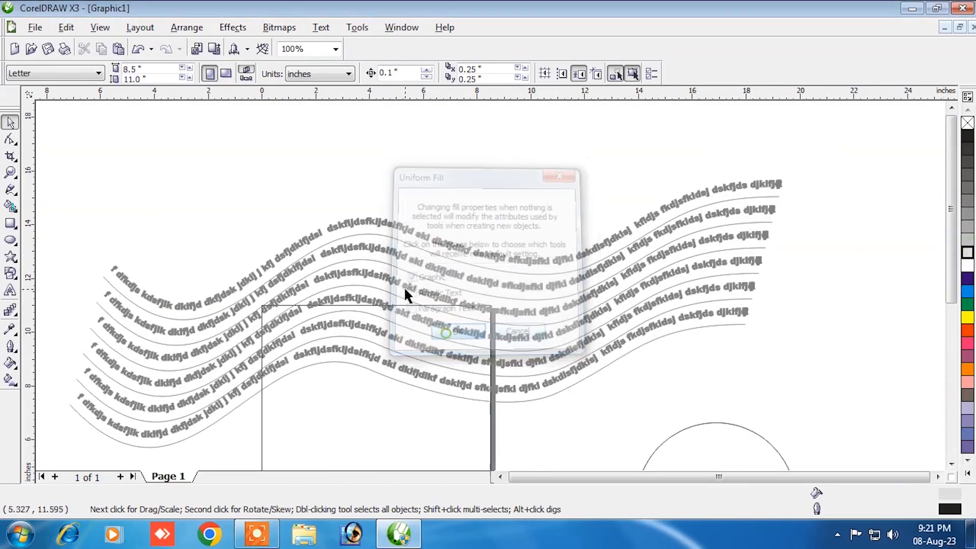
left_click(402, 282)
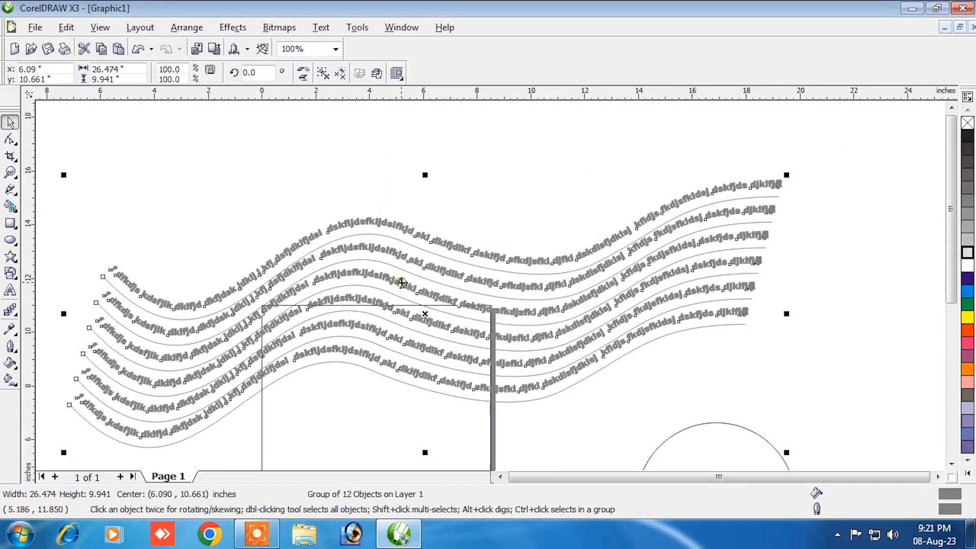
left_click(967, 254)
left_click(932, 258)
left_click(502, 199)
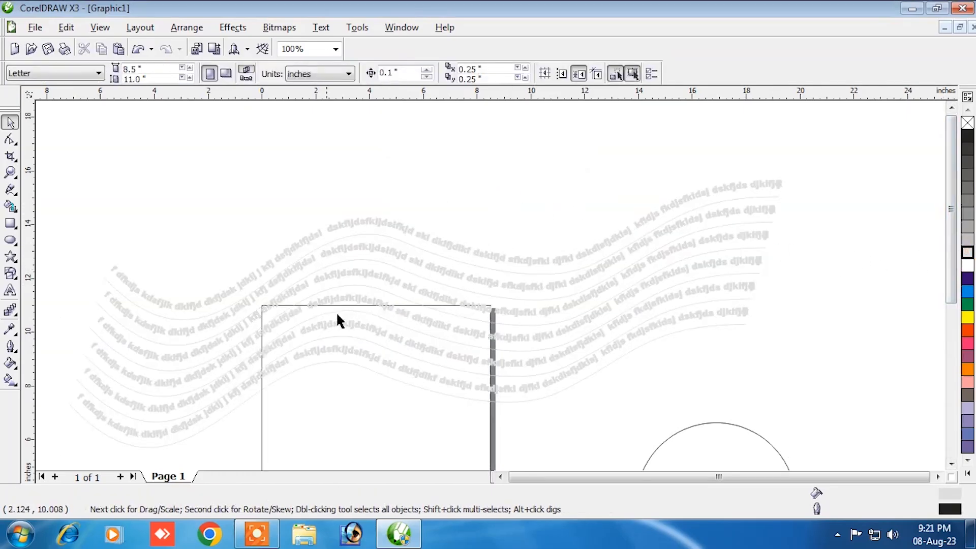
scroll(488, 290, "up", 2)
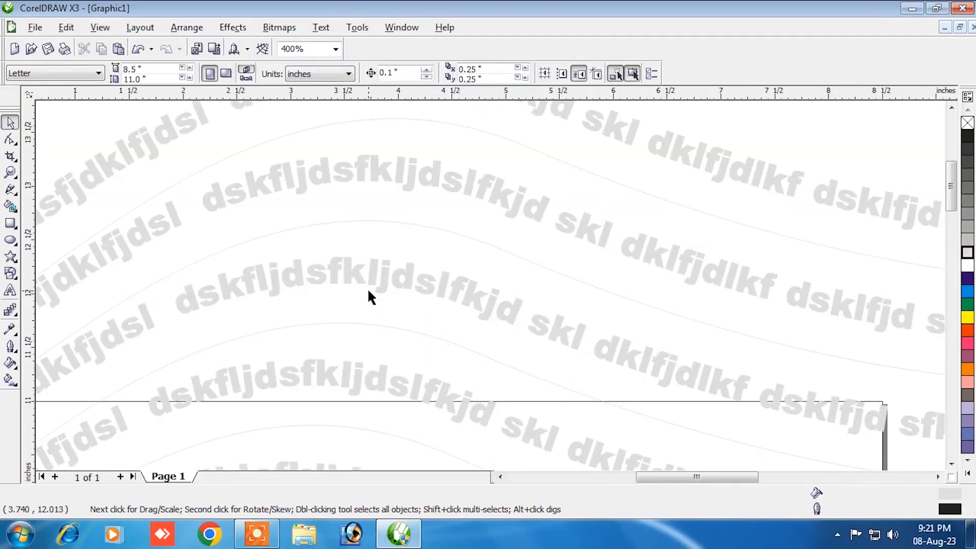
scroll(489, 292, "down", 1)
scroll(490, 284, "down", 1)
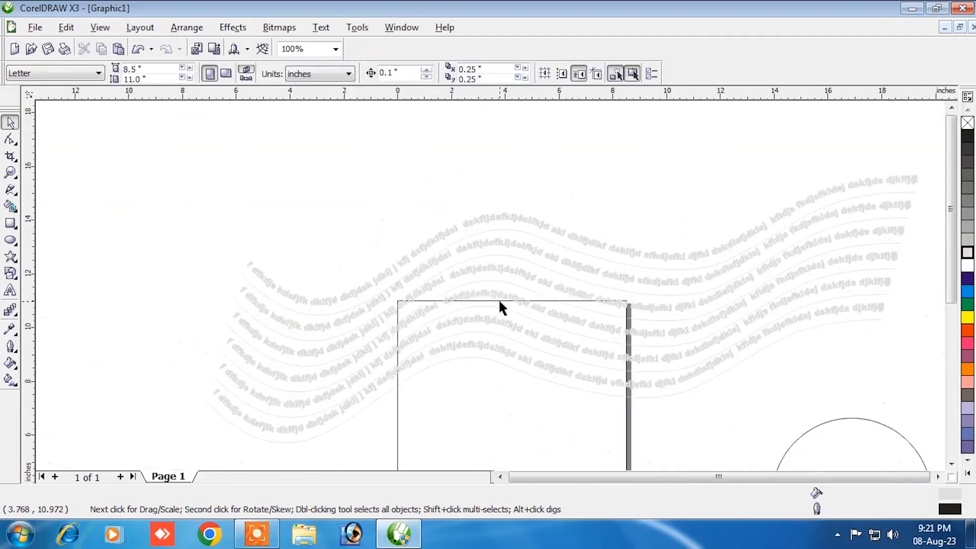
Move the grouped wavy text down so that it lies across the middle of the page.
mouse_move(522, 280)
left_mouse_down()
mouse_move(523, 395)
mouse_move(509, 370)
left_mouse_up()
scroll(505, 234, "down", 2)
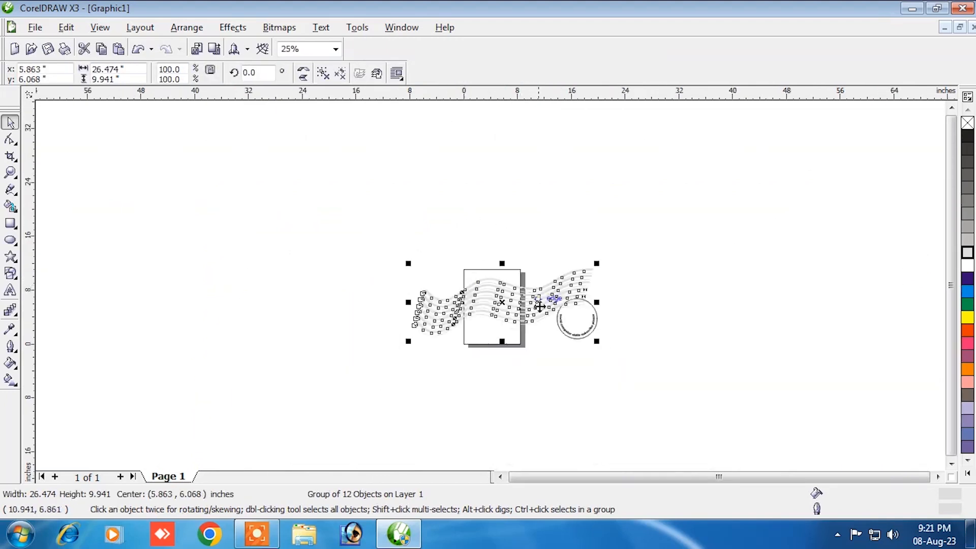
scroll(503, 302, "up", 3)
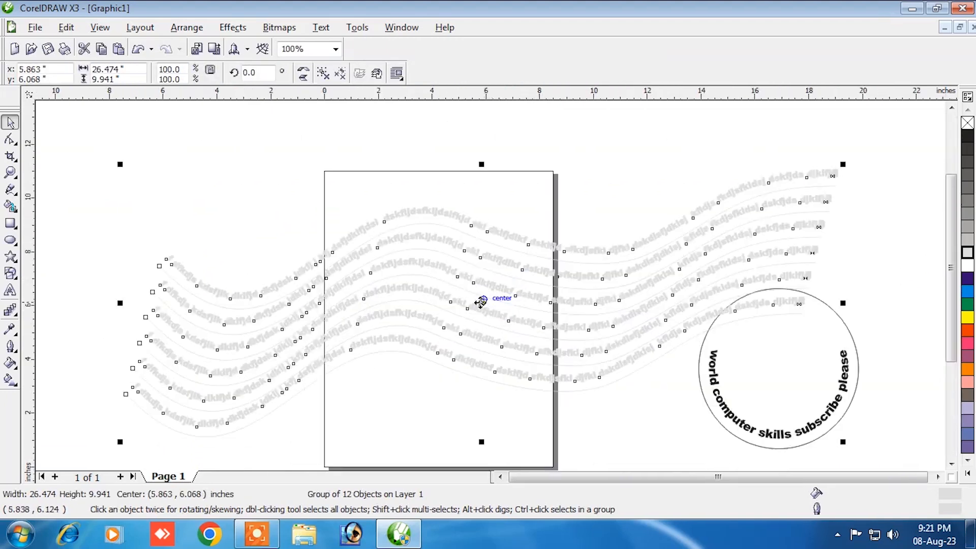
scroll(493, 285, "down", 2)
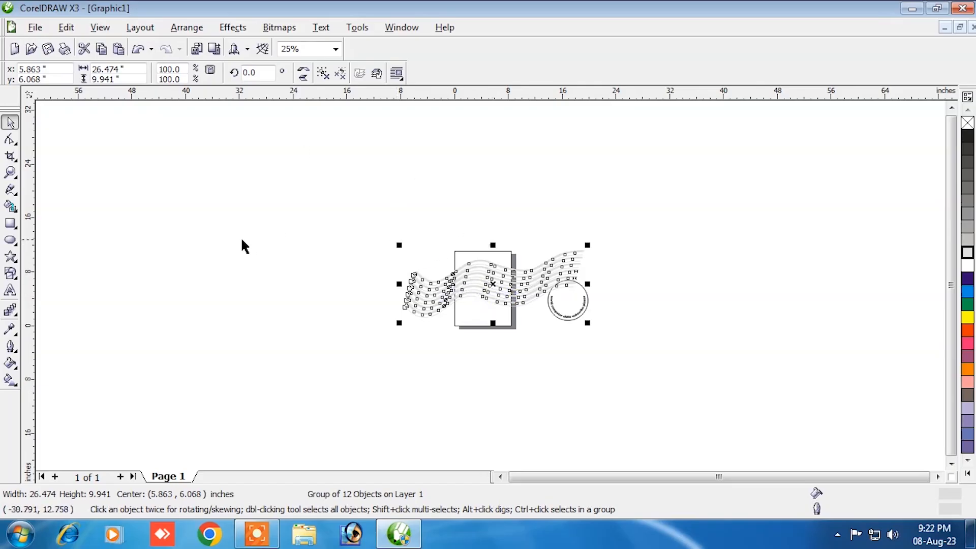
Draw a circle about 2.25 inches in diameter at the lower left of the wavy text and remove its fill.
scroll(503, 300, "down", 2)
scroll(483, 282, "up", 5)
scroll(490, 292, "up", 3)
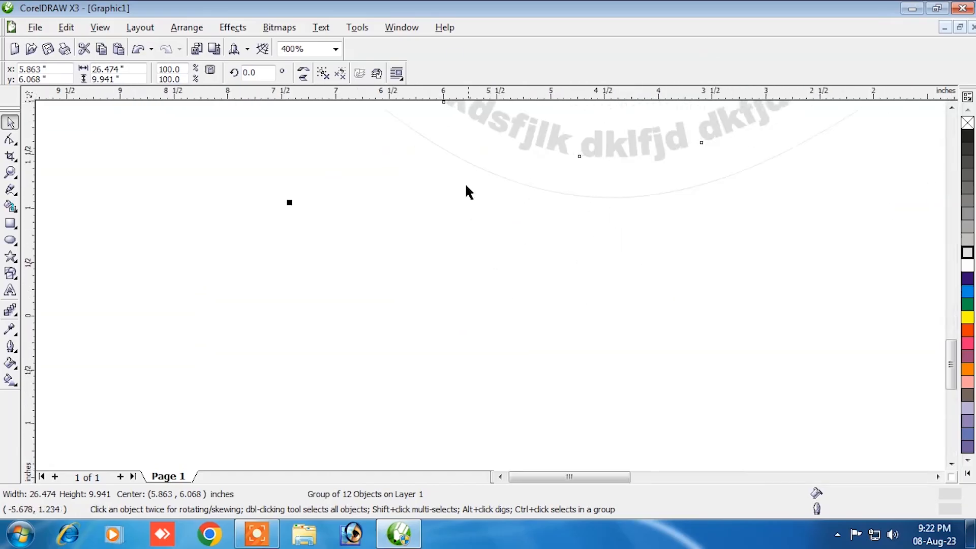
scroll(584, 325, "down", 1)
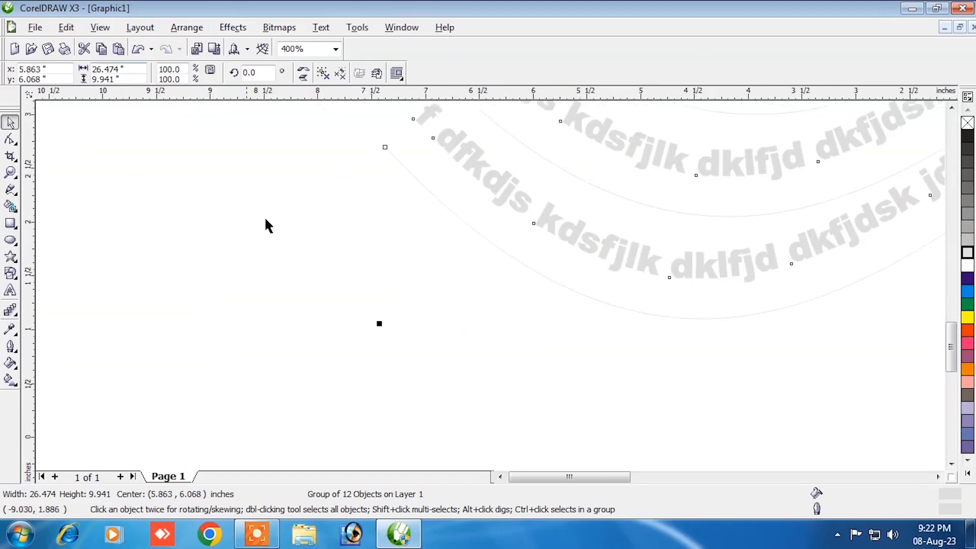
left_click(10, 240)
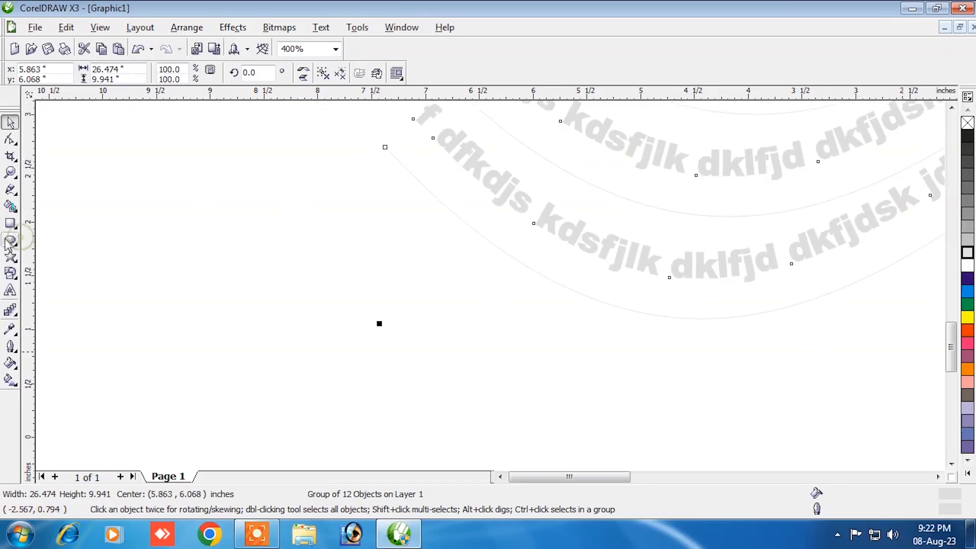
left_click_drag(161, 172, 361, 414)
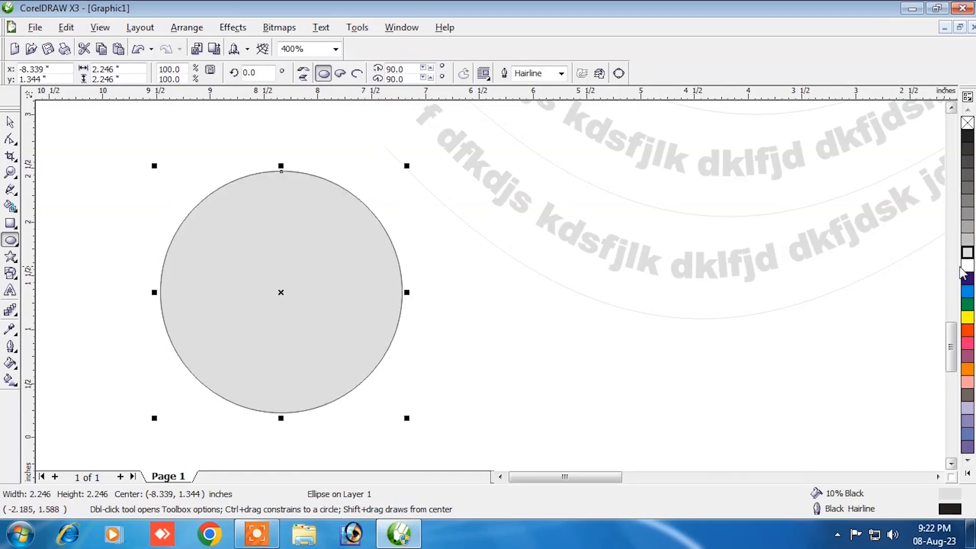
left_click(967, 123)
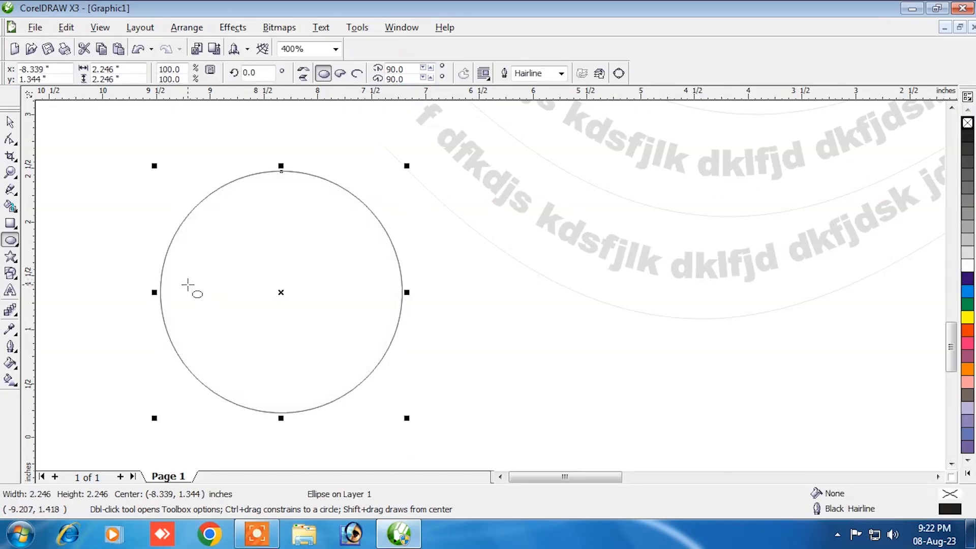
Duplicate the circle and shrink the copy to about 1.56 inches in diameter inside the original.
key("space")
key("ctrl+d")
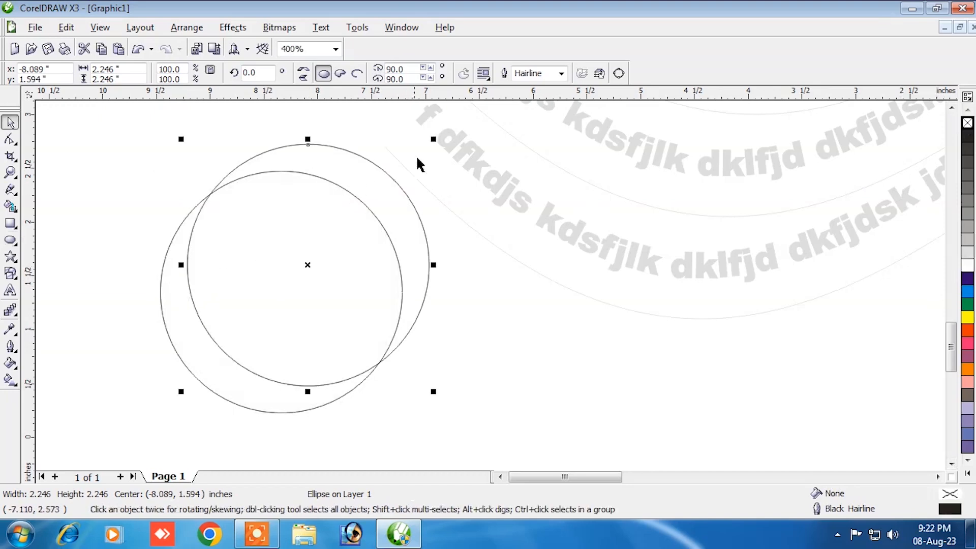
left_click_drag(435, 138, 359, 213)
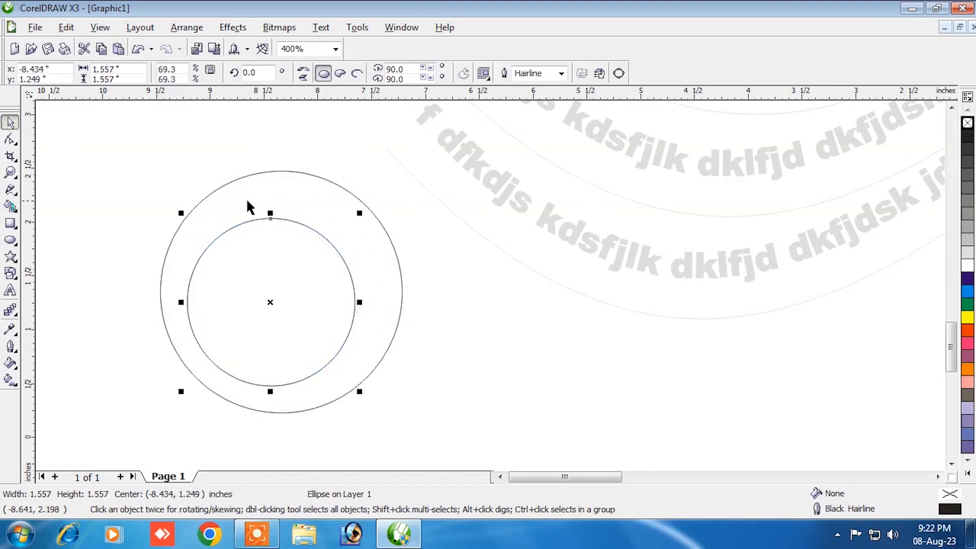
left_click(244, 176, "shift")
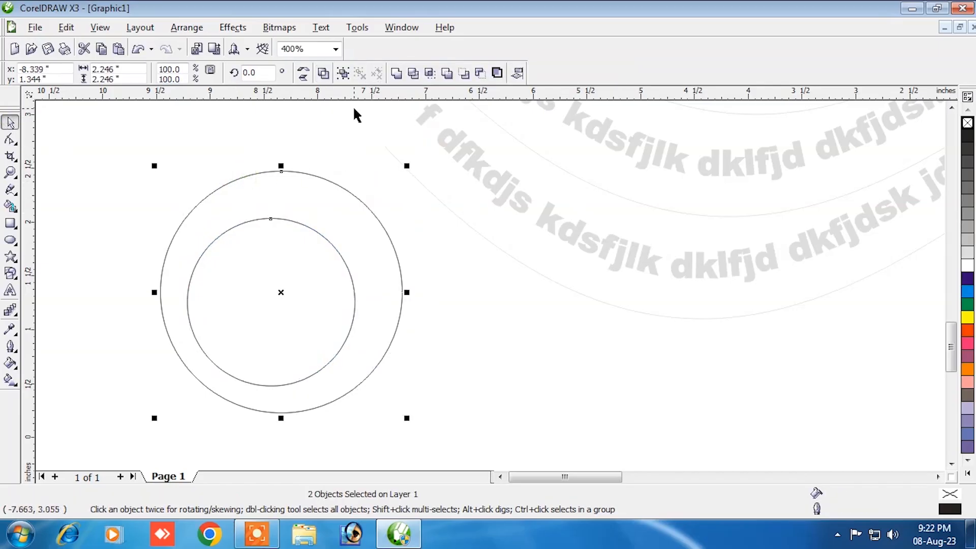
key("ctrl+t")
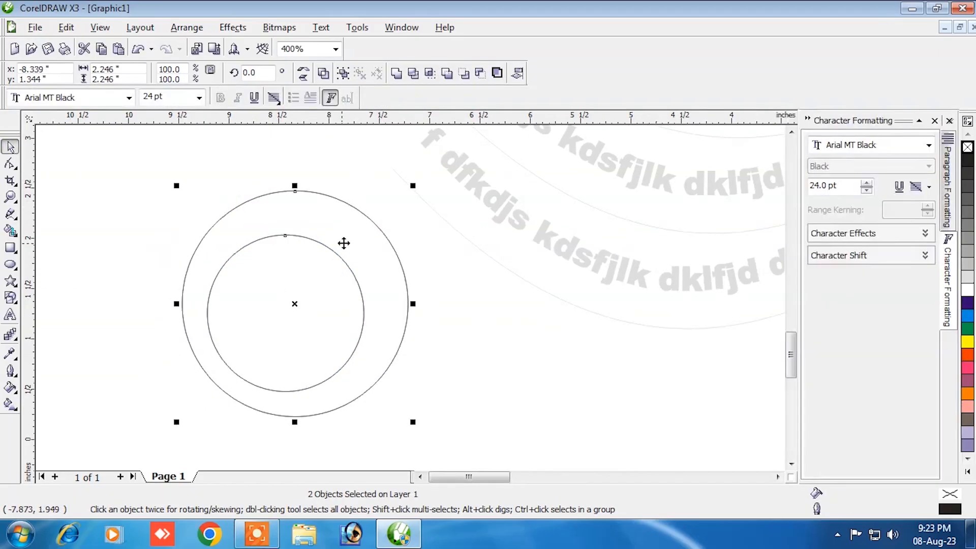
left_click(425, 213)
Place horizontal and vertical guidelines crossing near the circles' middle and move the larger circle's centre onto their intersection.
left_click_drag(300, 118, 310, 300)
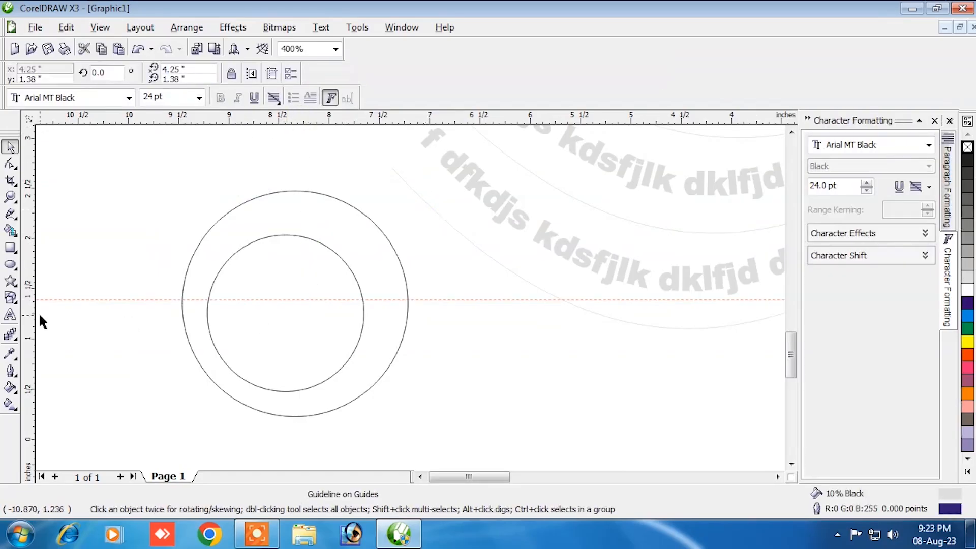
left_click_drag(292, 321, 292, 321)
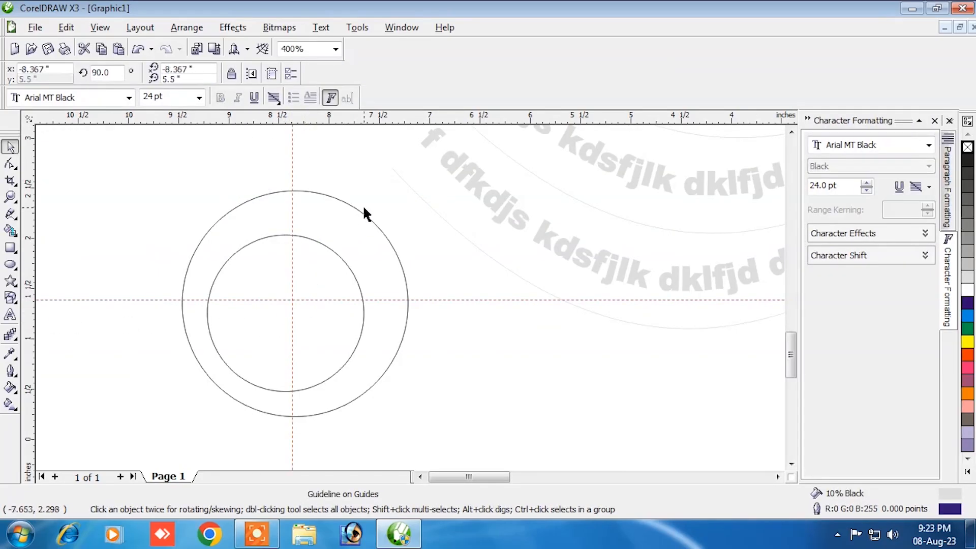
left_click(361, 210)
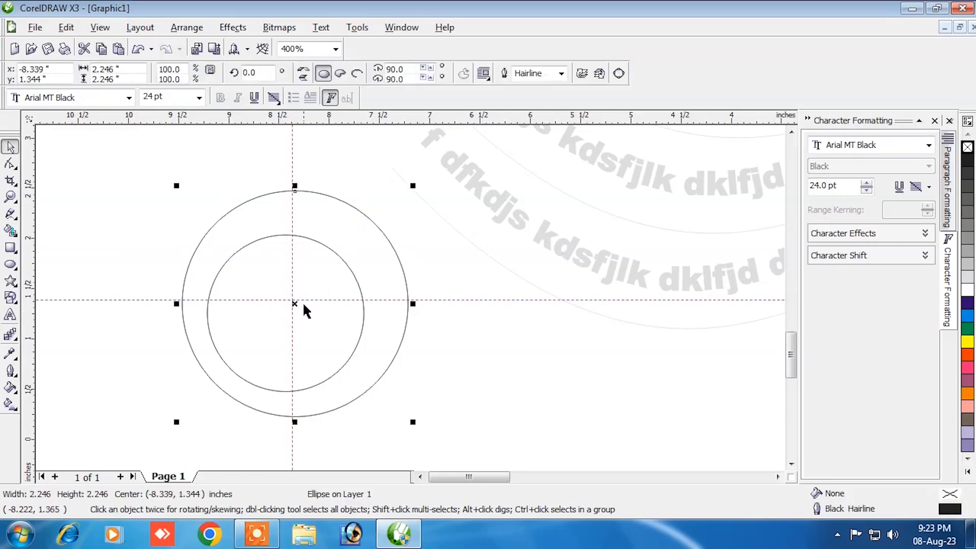
scroll(300, 303, "up", 2)
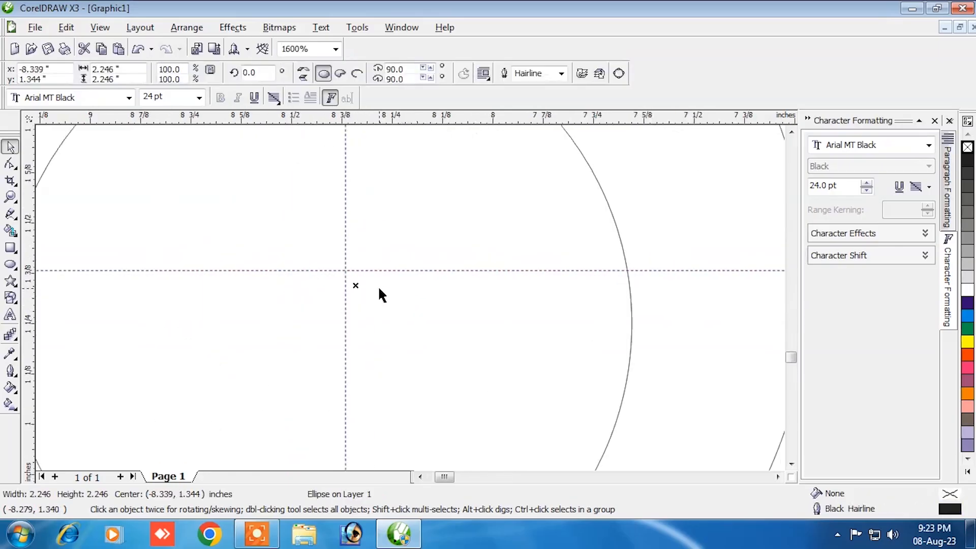
scroll(381, 293, "down", 1)
mouse_move(562, 218)
left_mouse_down()
mouse_move(570, 220)
mouse_move(561, 212)
left_mouse_up()
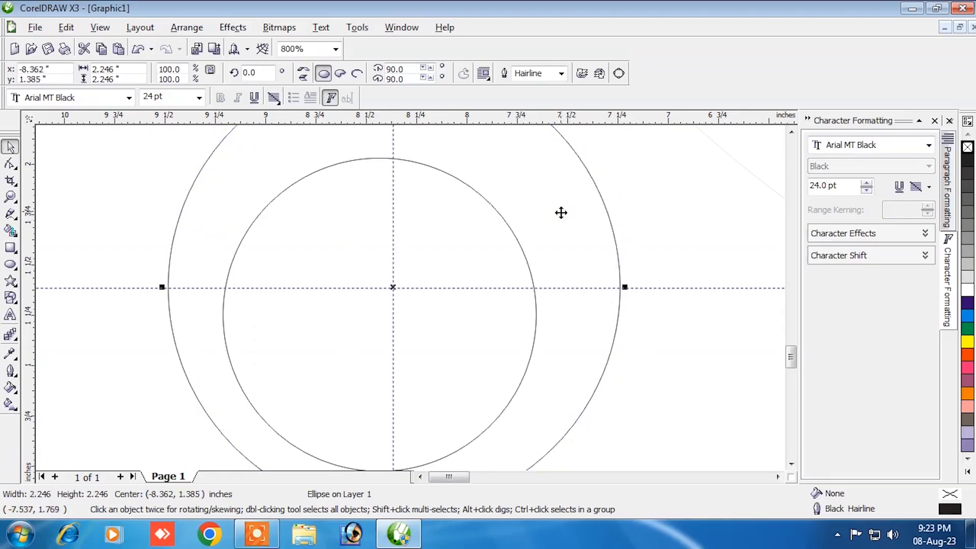
Move the smaller circle so that its centre sits on the intersection of the two guidelines.
left_click(486, 203)
mouse_move(490, 202)
left_mouse_down()
mouse_move(503, 180)
mouse_move(489, 205)
left_mouse_up()
scroll(486, 189, "up", 1)
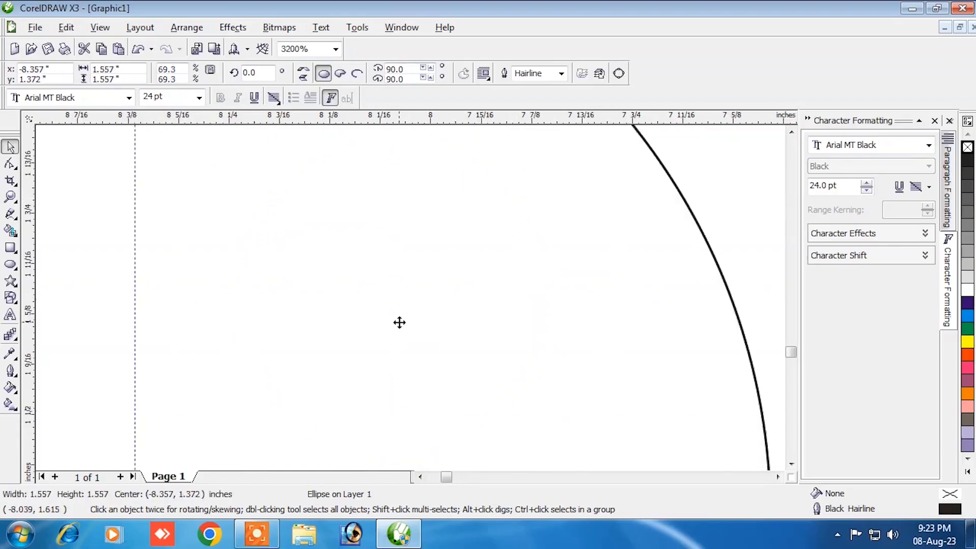
scroll(384, 297, "up", 1)
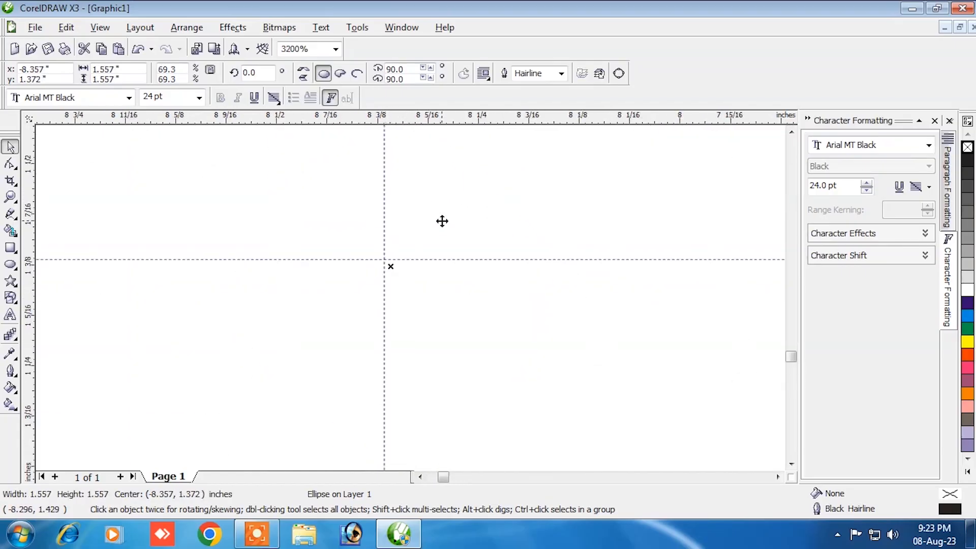
scroll(423, 288, "down", 1)
left_click_drag(438, 275, 437, 270)
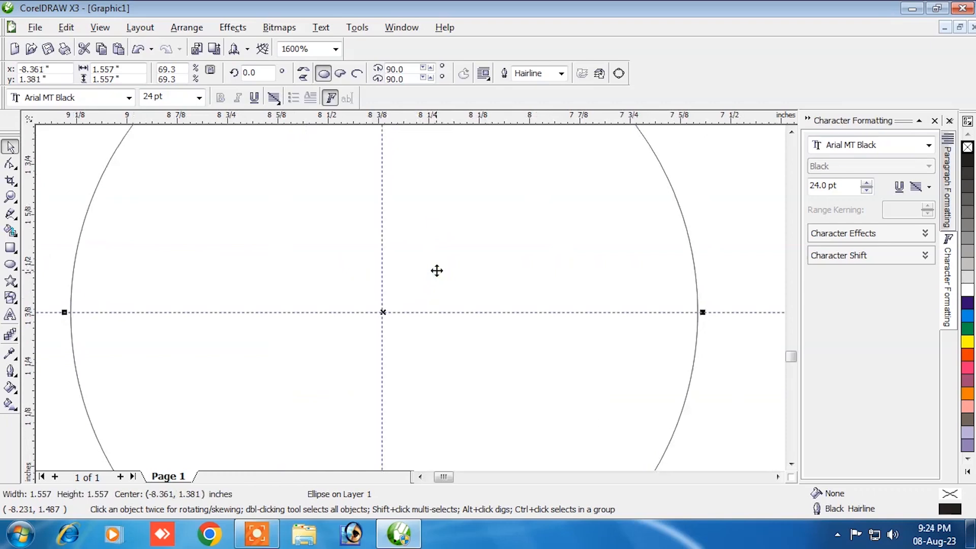
scroll(426, 289, "down", 3)
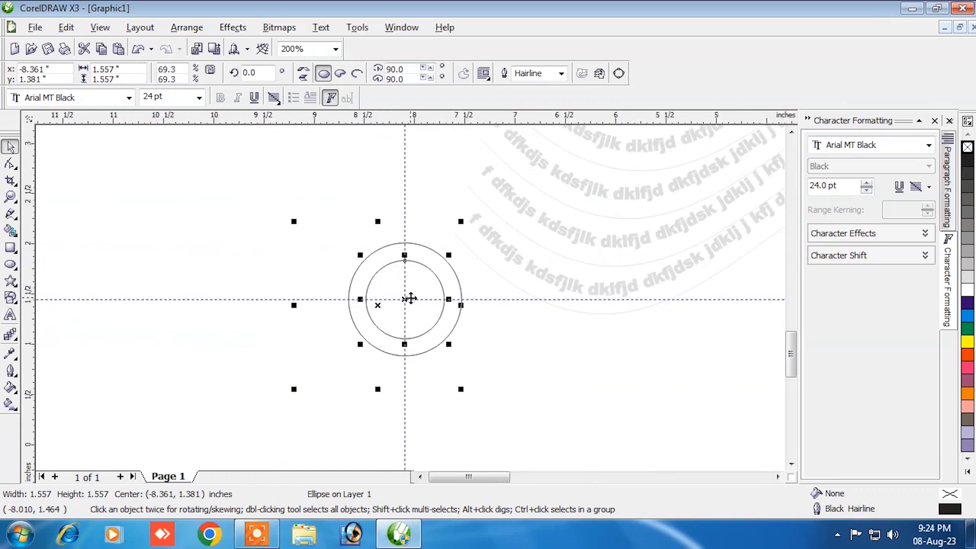
Delete the vertical and horizontal guidelines crossing the concentric circles.
scroll(410, 296, "up", 1)
left_click(378, 166)
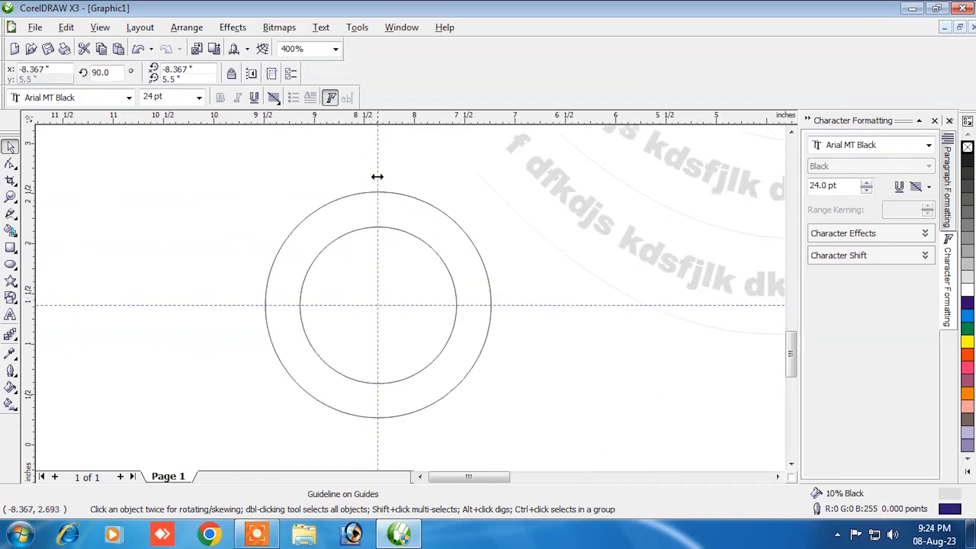
key("Delete")
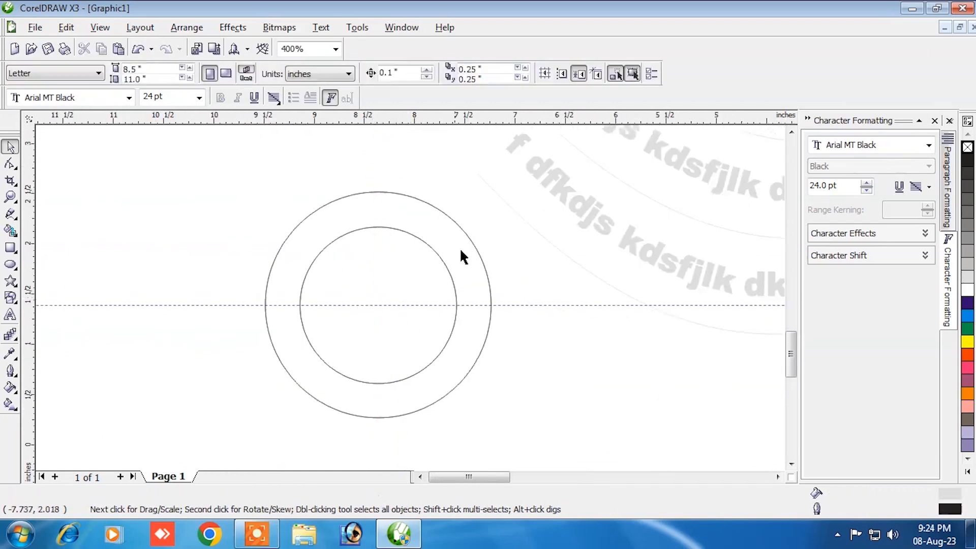
left_click(533, 304)
left_click(535, 305)
key("Delete")
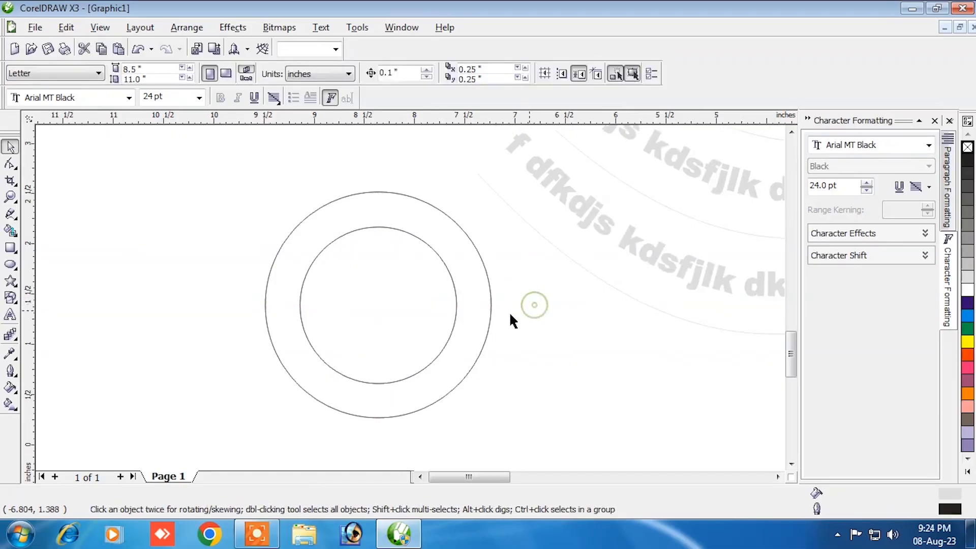
Fill the larger circle with 50% Black and the smaller circle with White to form a grey ring.
left_click(387, 198)
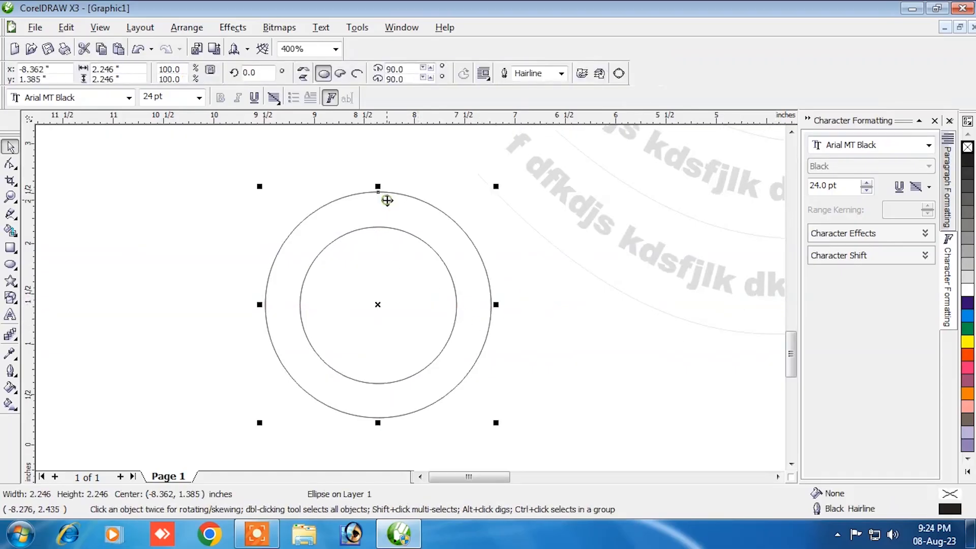
left_click(968, 225)
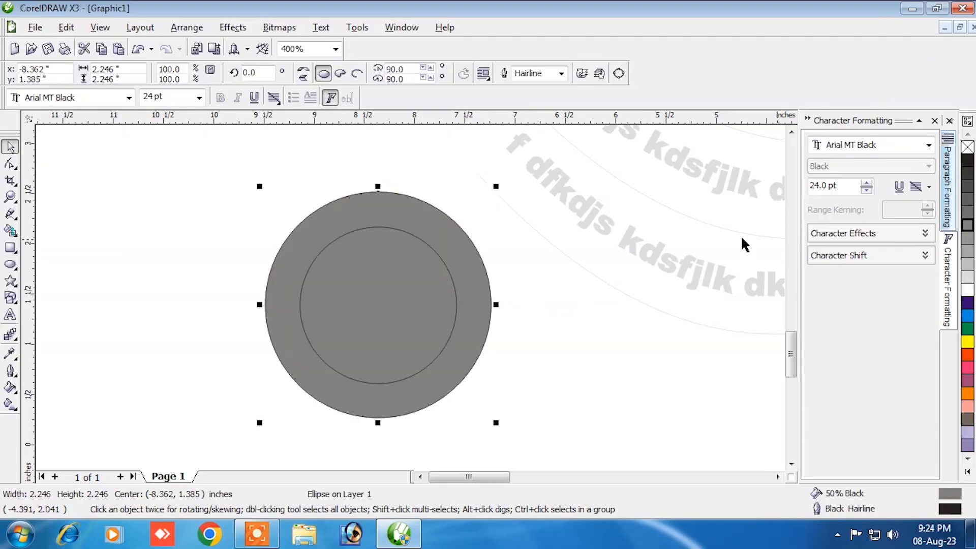
left_click(407, 233)
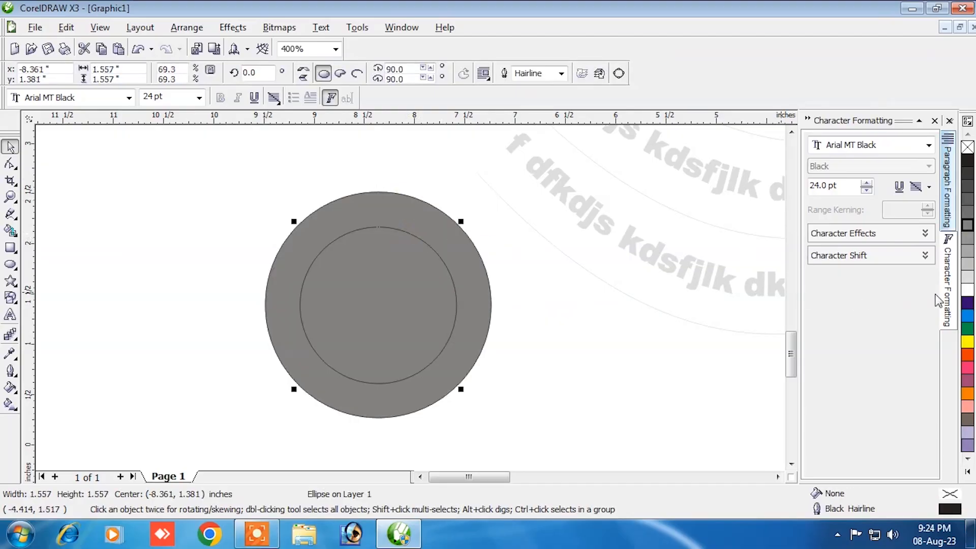
left_click(967, 290)
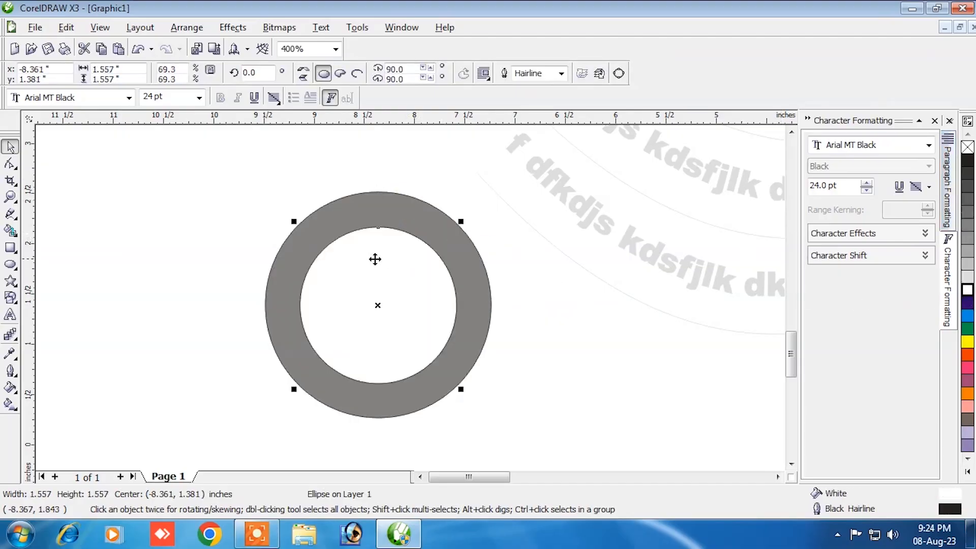
left_click(412, 244)
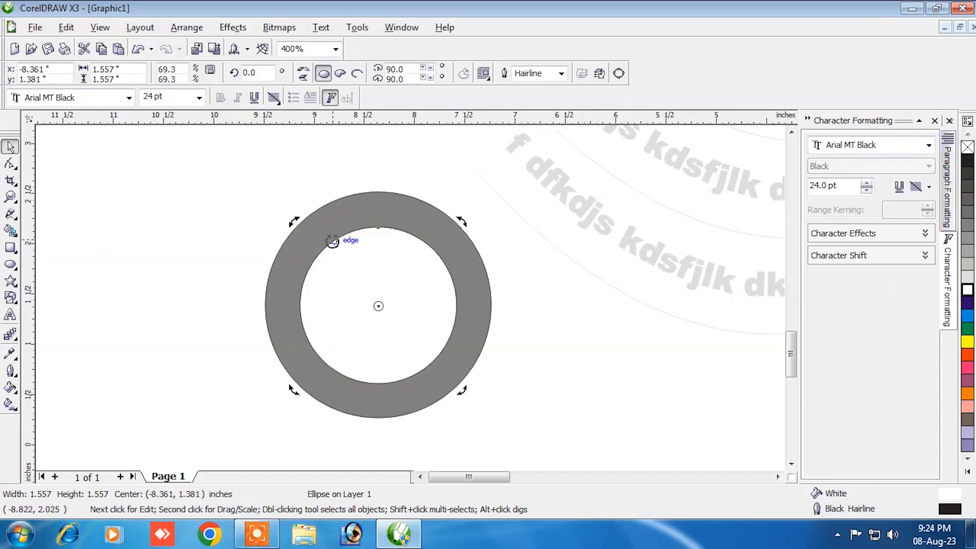
left_click(275, 196)
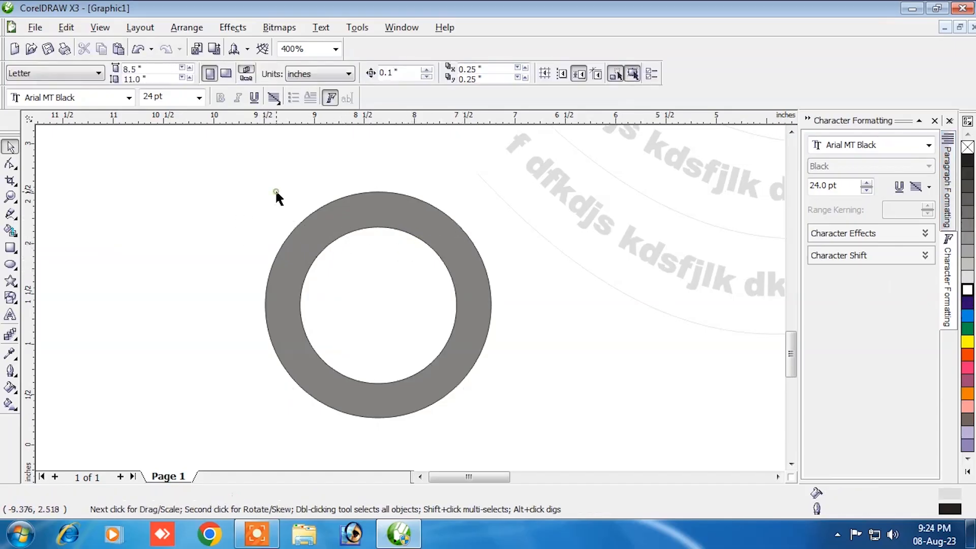
Add the artistic text "world computer skills" in black beside the ring.
left_click(10, 315)
type("w")
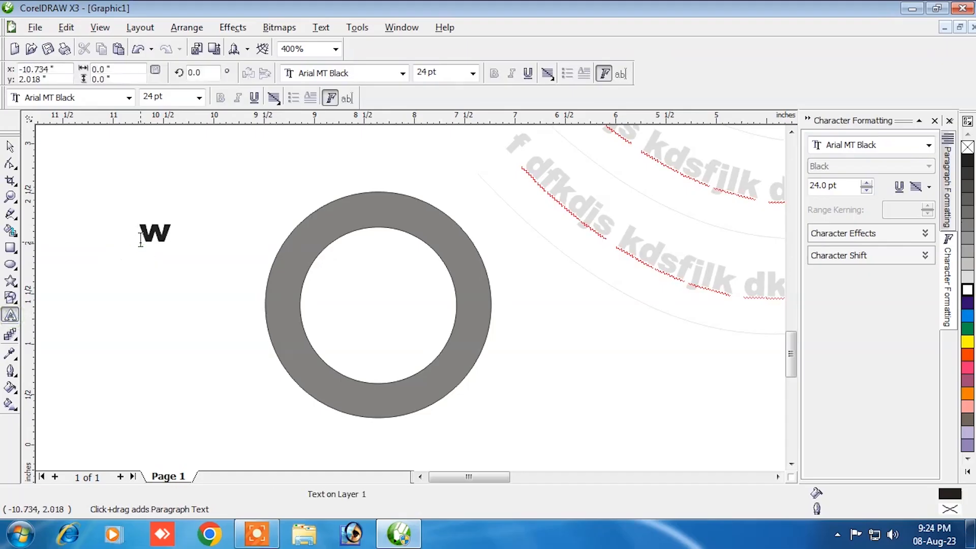
type("orld")
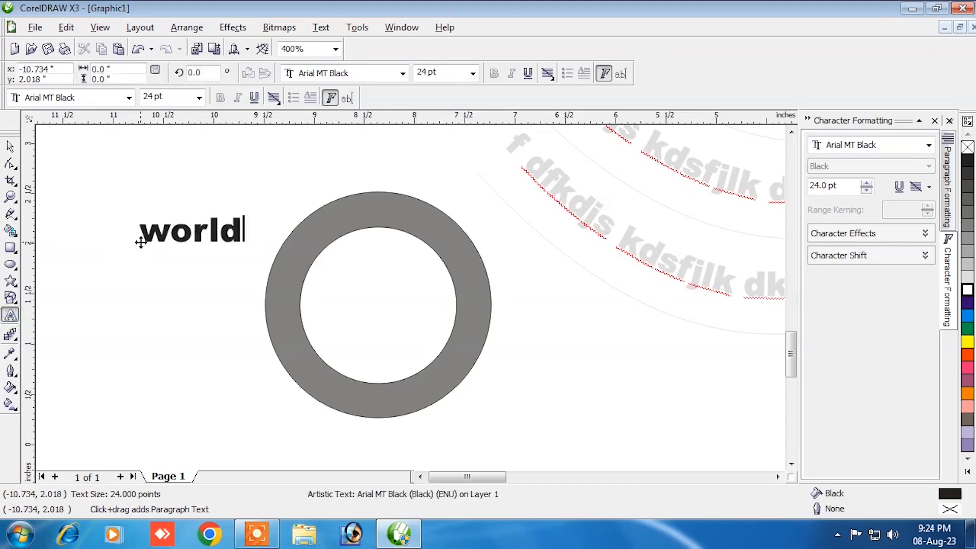
type(" computer")
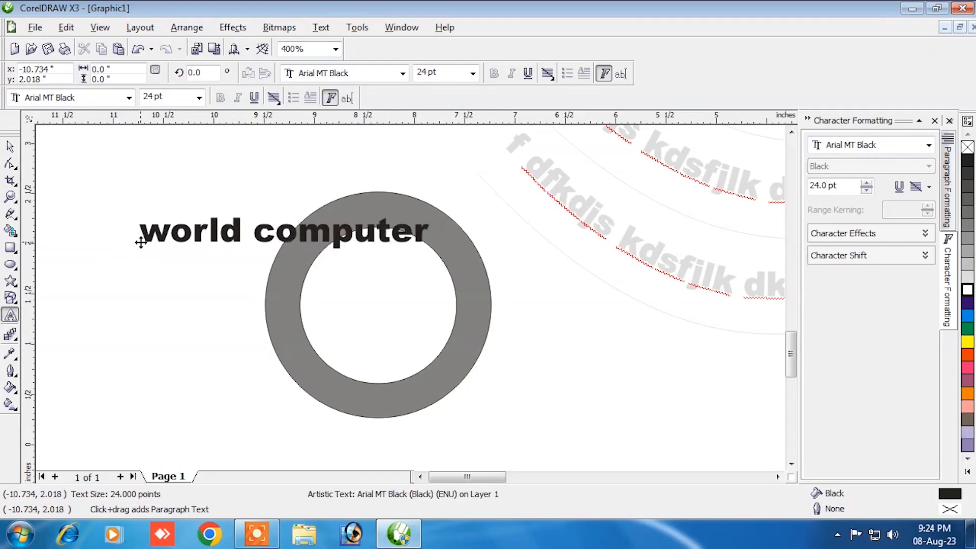
type(" skills")
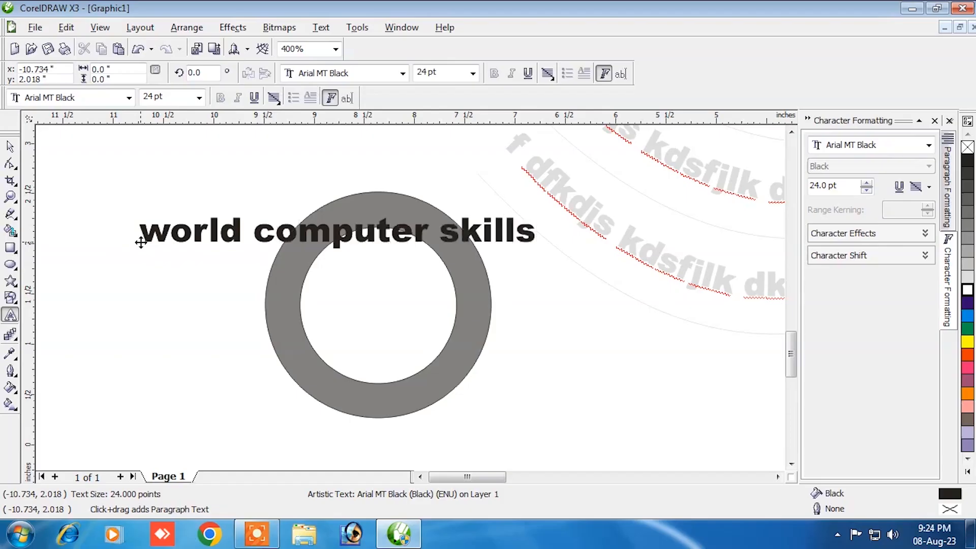
key("Escape")
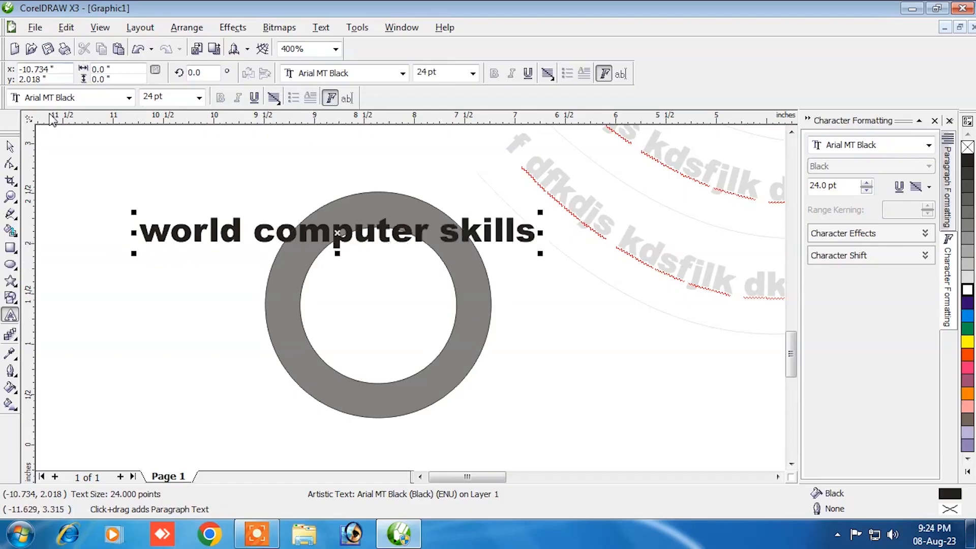
left_click(11, 146)
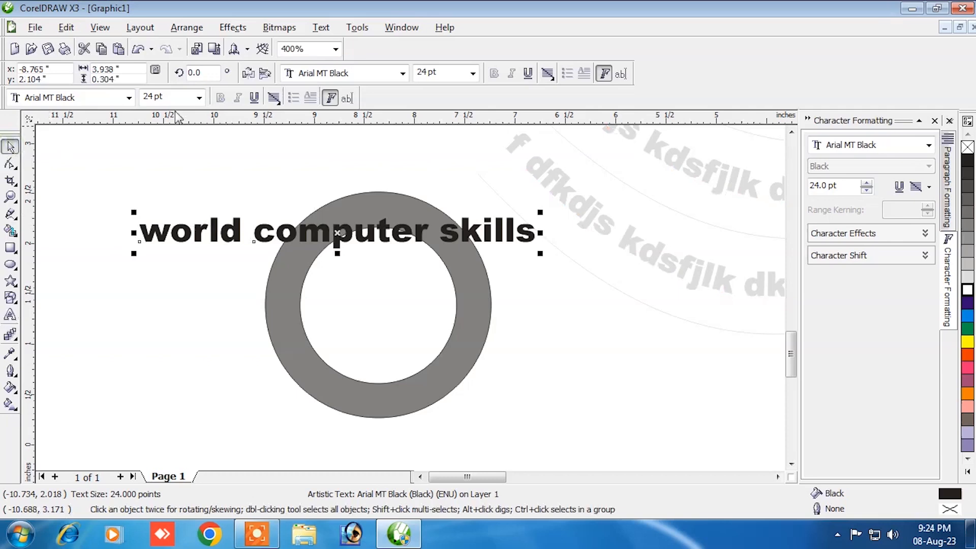
Fit the text "world computer skills" to the larger circle's path, offset about -0.239 inches so it runs inside the grey band's upper part.
left_click(324, 29)
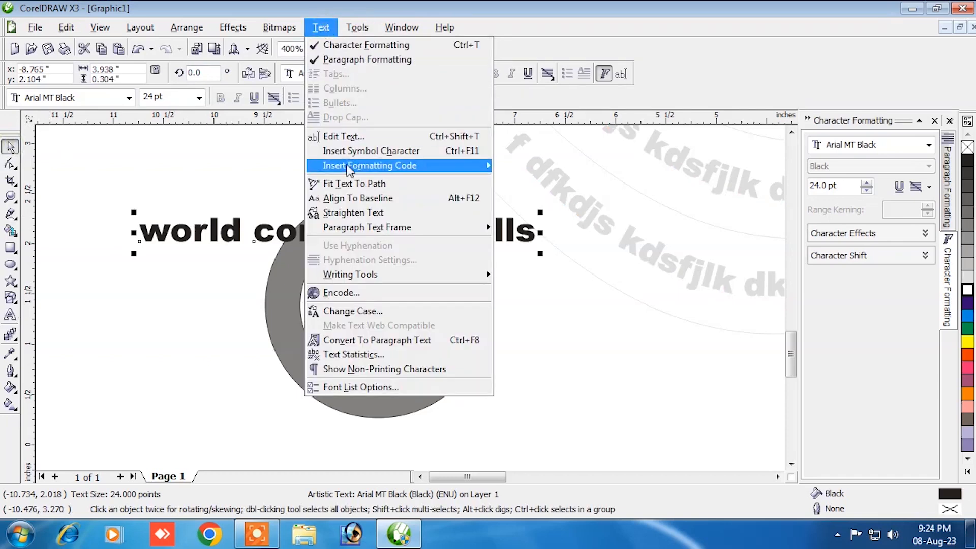
left_click(366, 181)
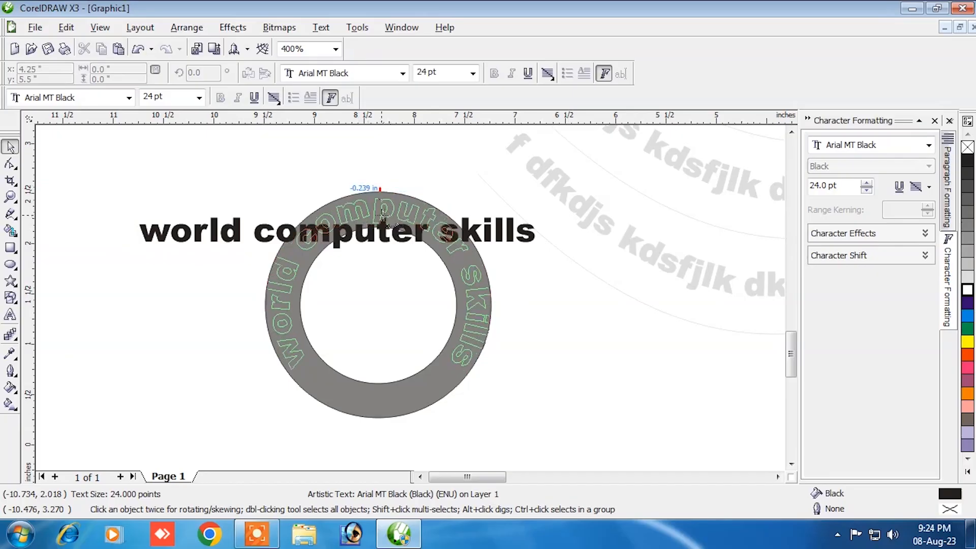
left_click(382, 219)
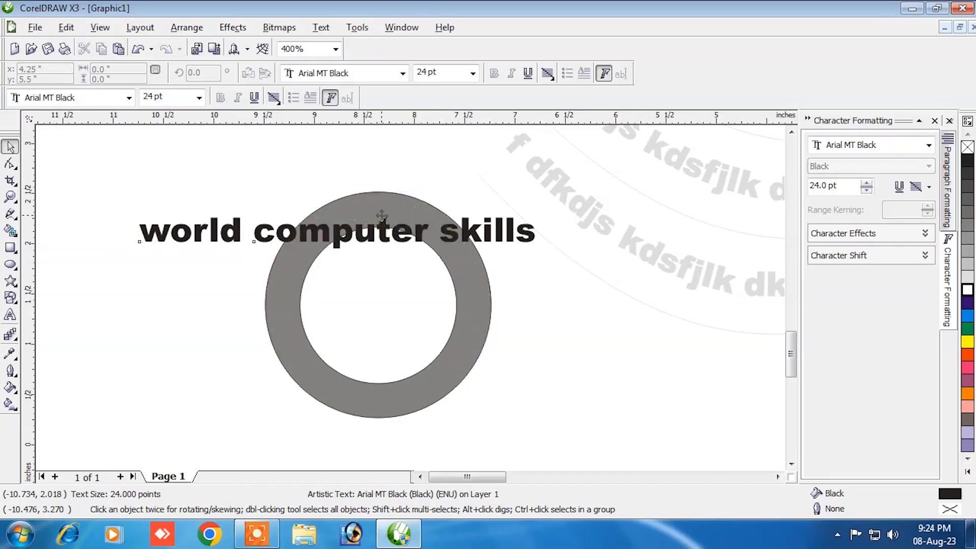
left_click(332, 225)
left_click(444, 217)
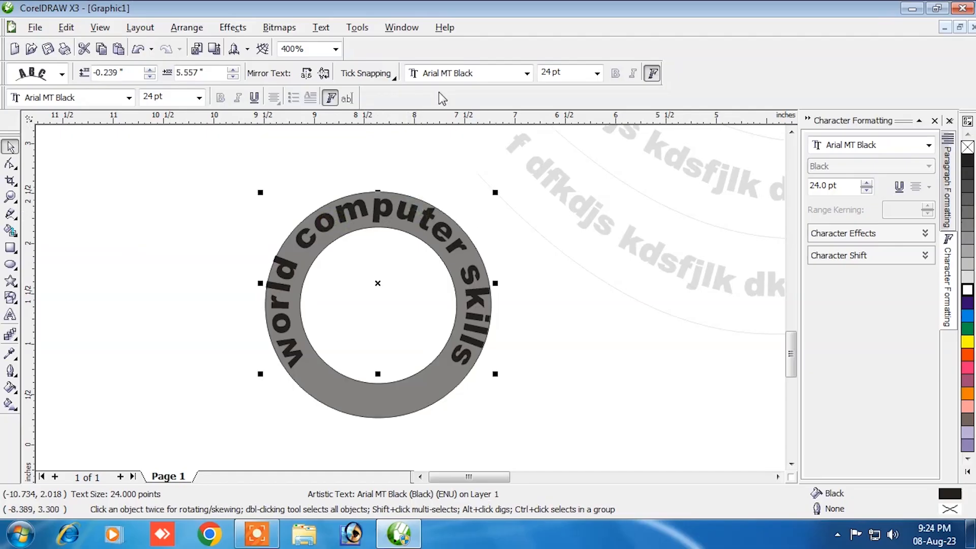
left_click(562, 75)
type("2")
key("Return")
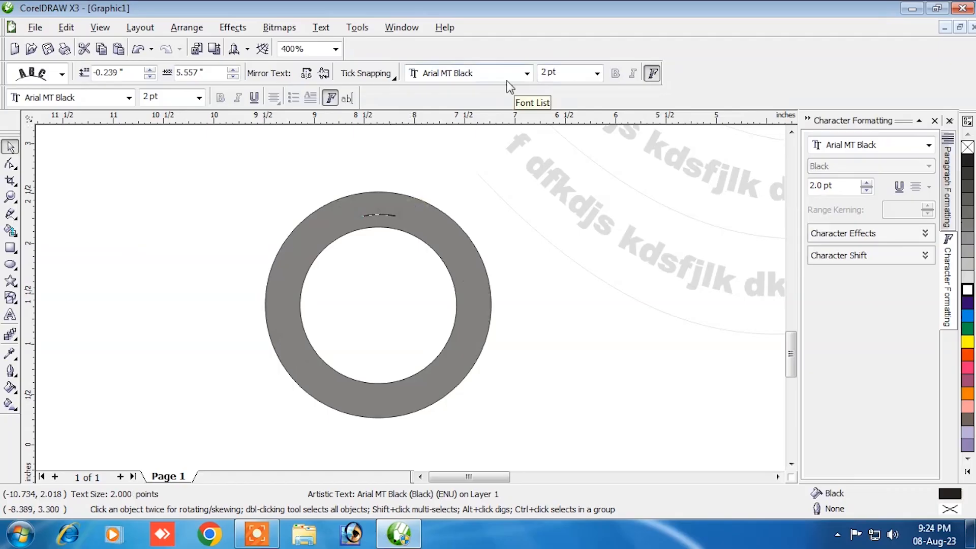
Set the curved text's font size slightly below 24 pt so that it fits within the grey band around the upper half.
left_click(559, 73)
type("2")
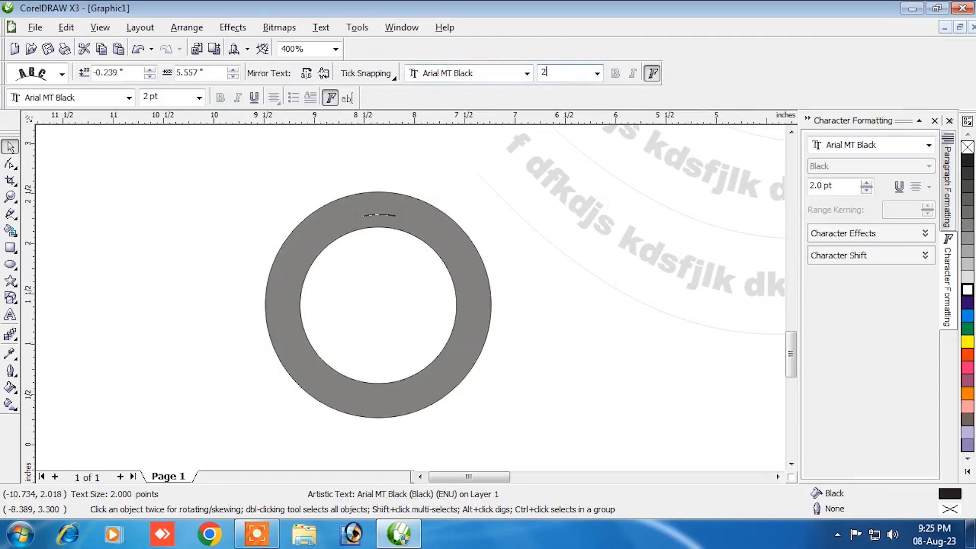
type("4.0")
key("Return")
left_click(275, 172)
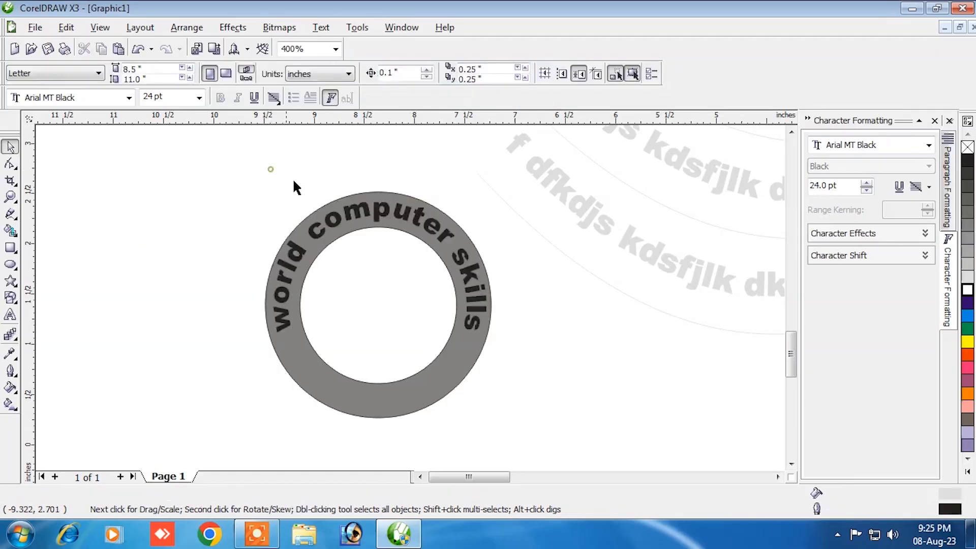
left_click(587, 247)
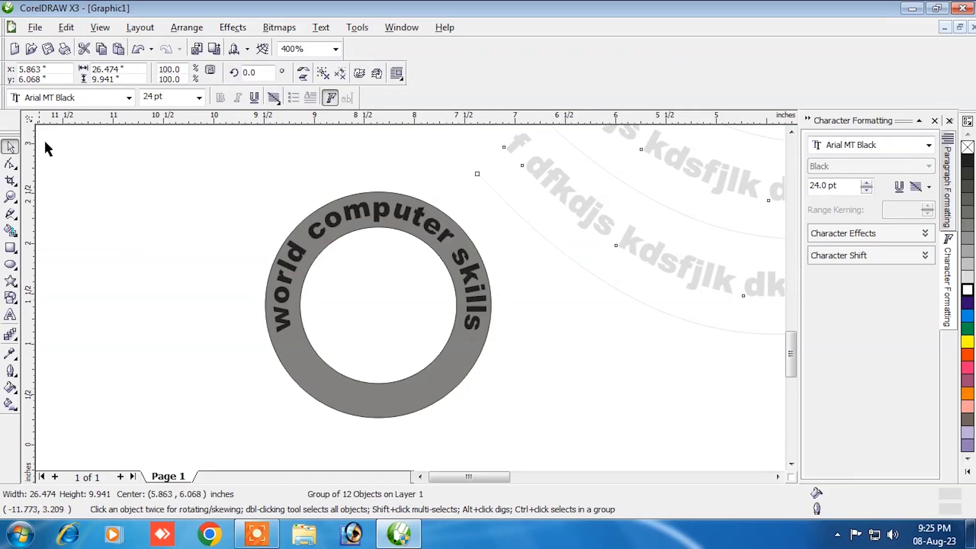
Draw a small star about 0.28 by 0.31 inches beside the ring and set it to 5 points.
left_click(10, 281)
left_click_drag(148, 218, 177, 251)
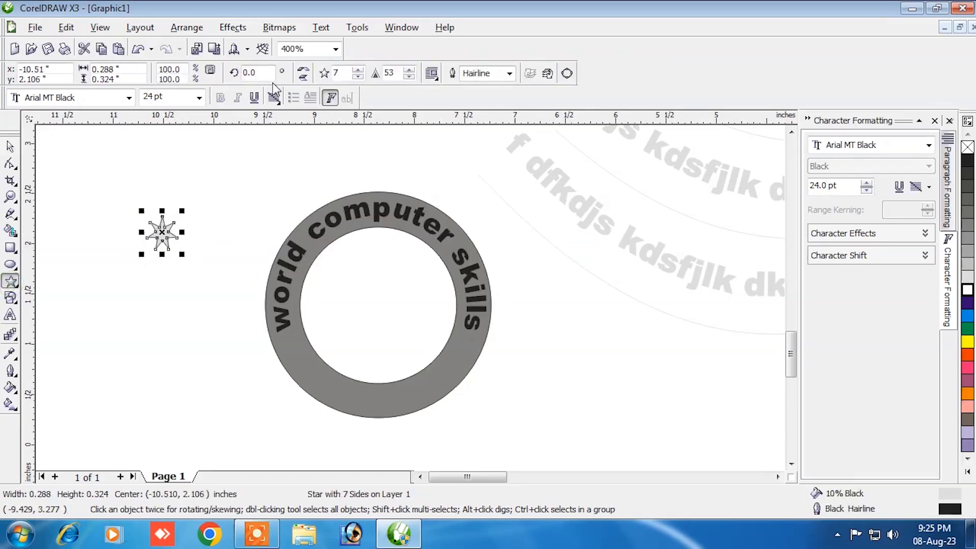
left_click(358, 70)
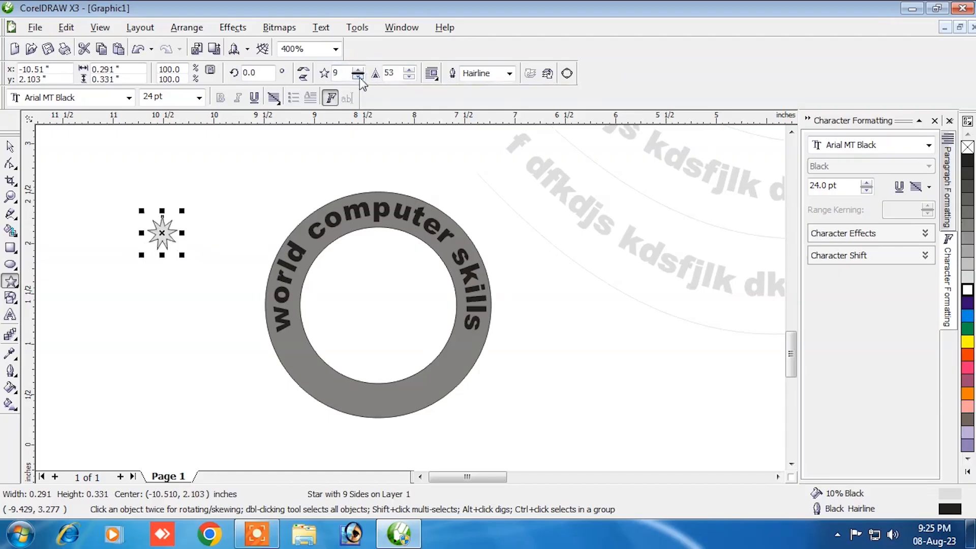
left_click(358, 77)
left_click(358, 77)
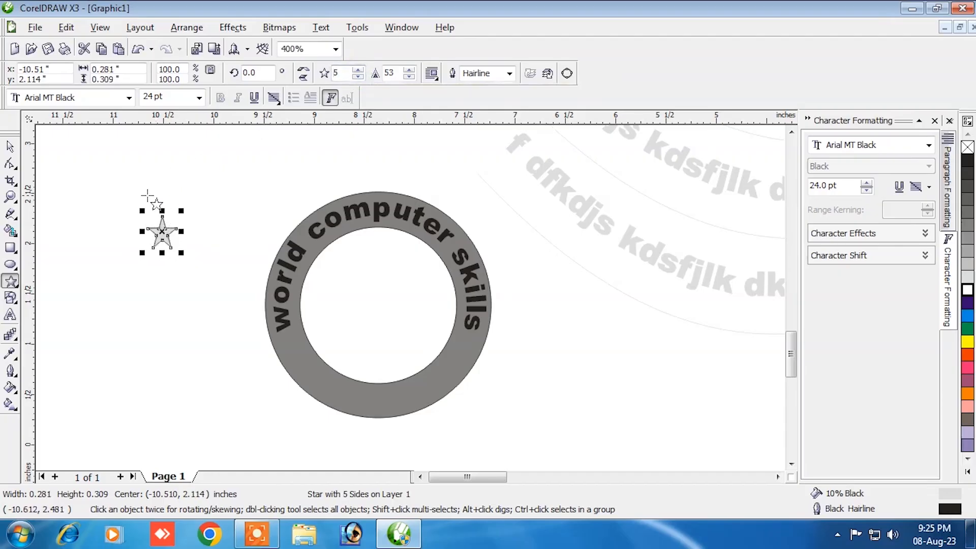
Make both the fill and the outline of the five-pointed star white.
left_click(968, 291)
right_click(968, 292)
key("space")
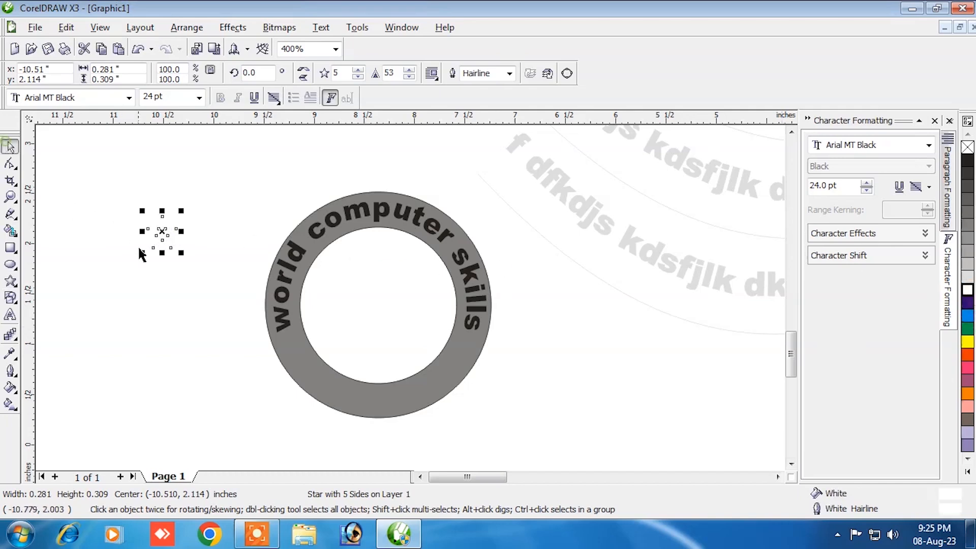
Move the white star onto the bottom of the grey ring and shrink it to about 0.21 by 0.23 inches.
left_click_drag(160, 228, 384, 399)
left_click(385, 400)
left_click(384, 401)
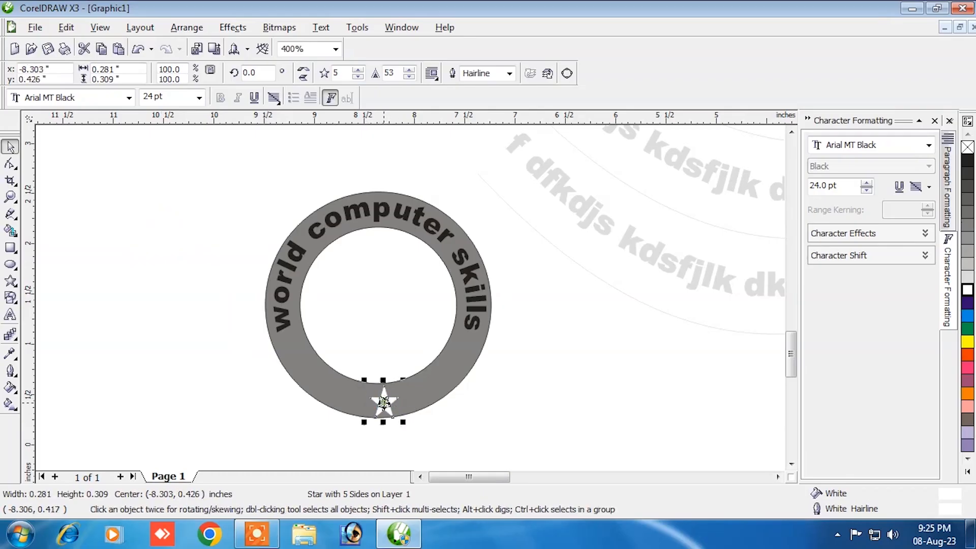
left_click_drag(363, 422, 371, 415)
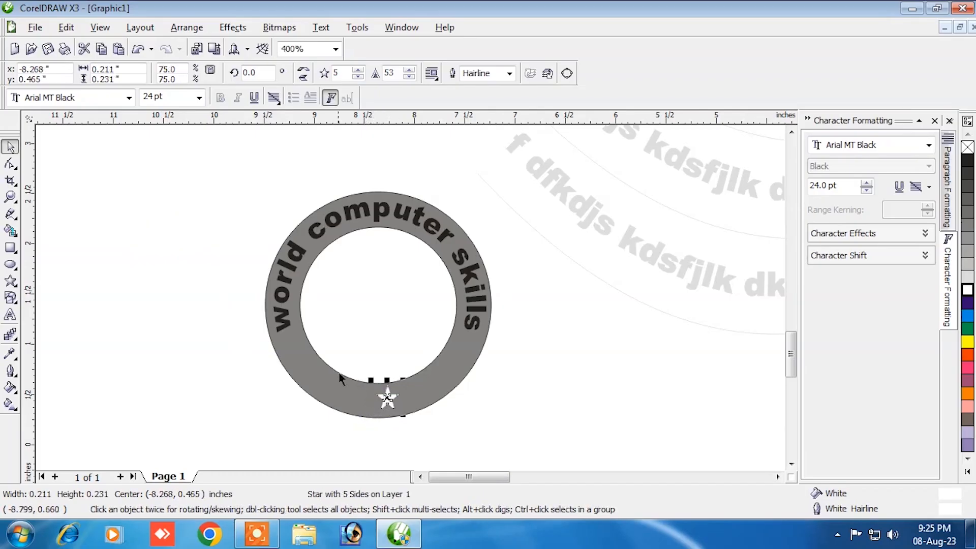
left_click(331, 386)
Position the star midway across the grey band at the ring's bottom centre, at about X -8.366 and Y 0.44 inches.
left_click(388, 402)
left_click(388, 401)
key("Left")
key("Down")
key("Up")
scroll(368, 399, "up", 2)
left_click_drag(454, 278, 455, 288)
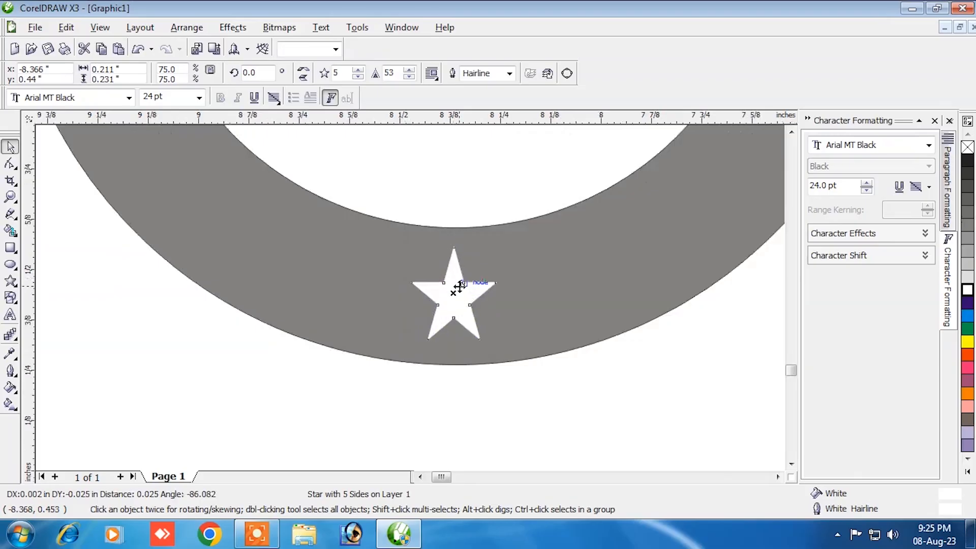
scroll(411, 298, "down", 1)
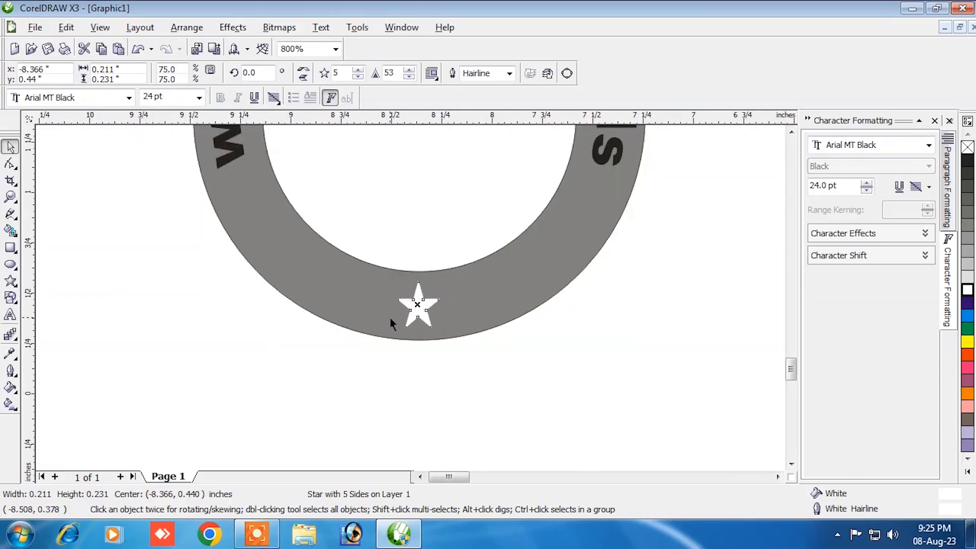
Place copies of the white star on the grey band on both sides of the bottom-centre star, following the ring's curve.
left_click_drag(409, 319, 552, 297)
left_click_drag(355, 289, 355, 298)
scroll(433, 250, "down", 3)
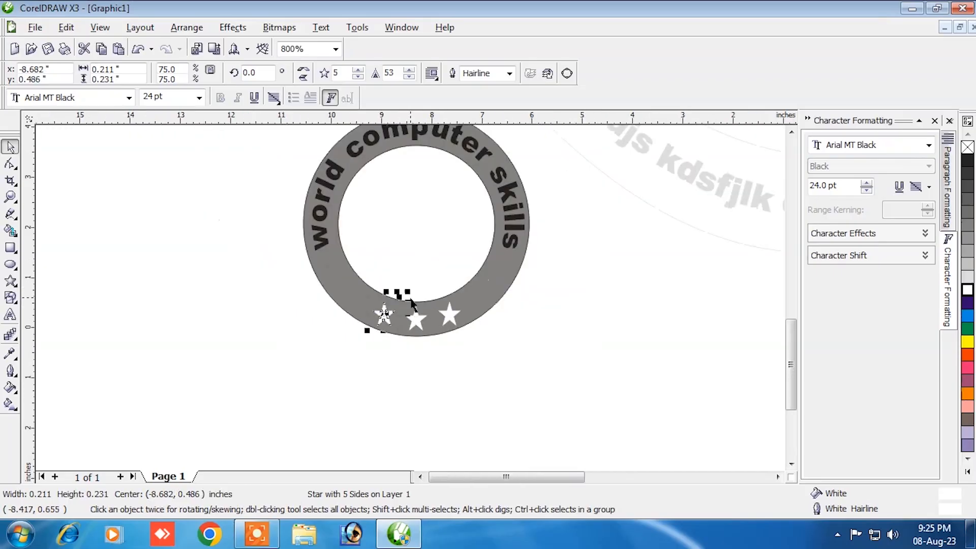
left_click(510, 293)
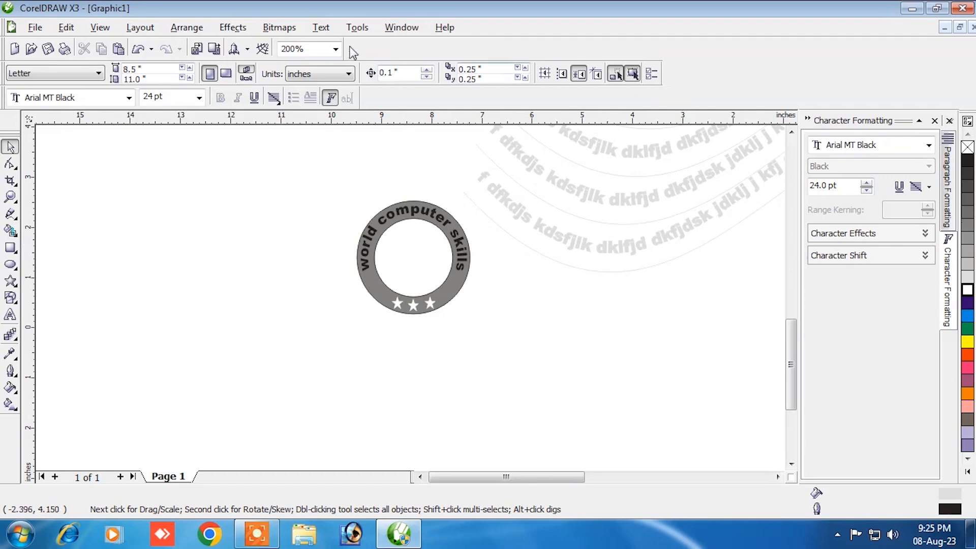
Open the Insert Symbol Character list and set its font to Wingdings 2.
left_click(321, 27)
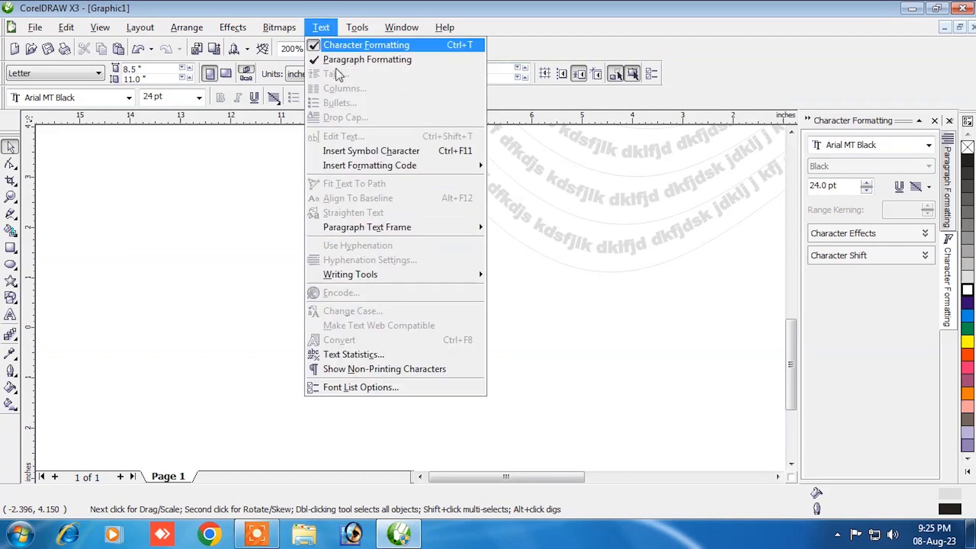
left_click(355, 151)
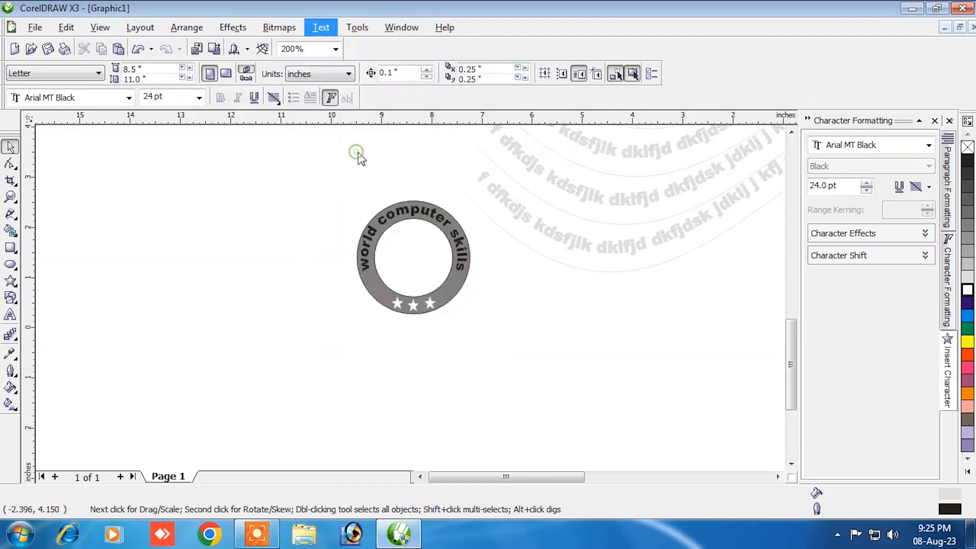
left_click(320, 27)
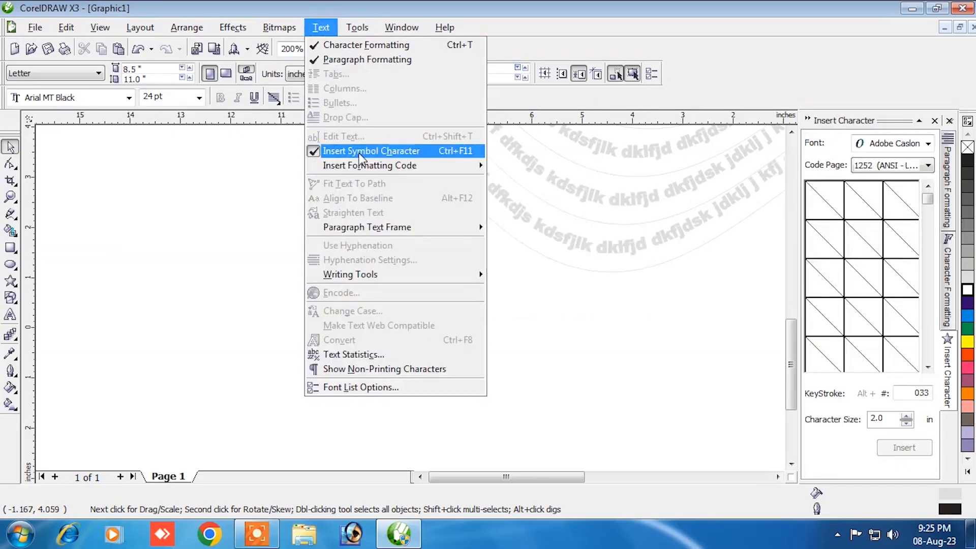
left_click(359, 151)
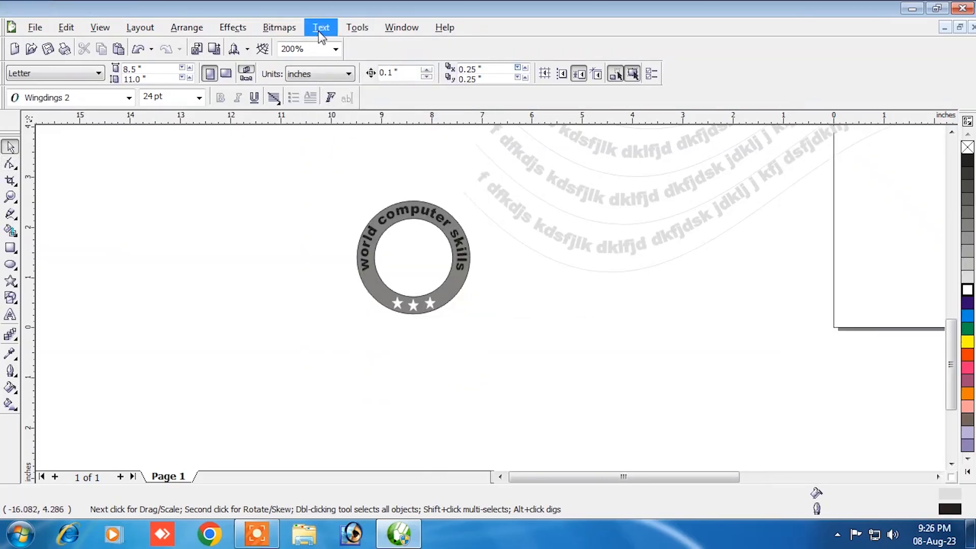
left_click(321, 28)
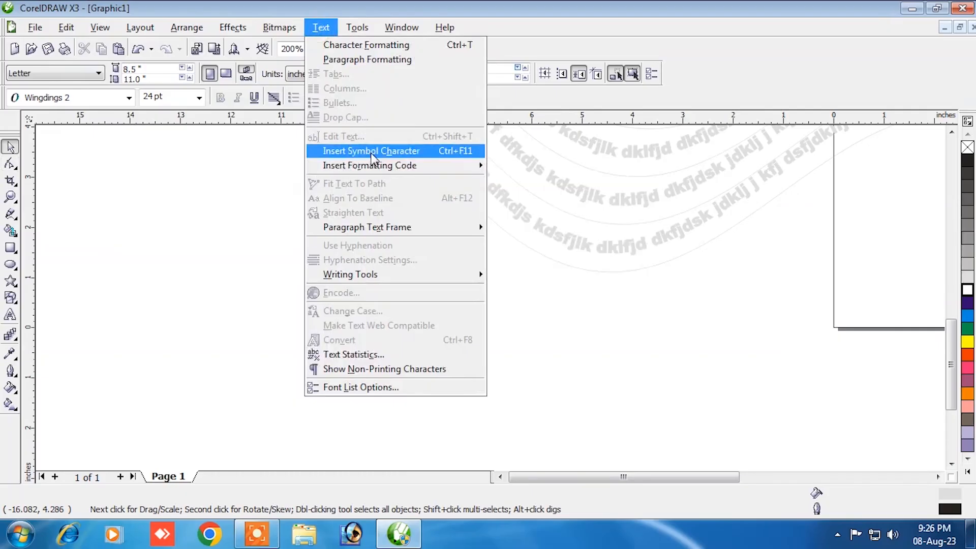
key("Escape")
key("ctrl+F11")
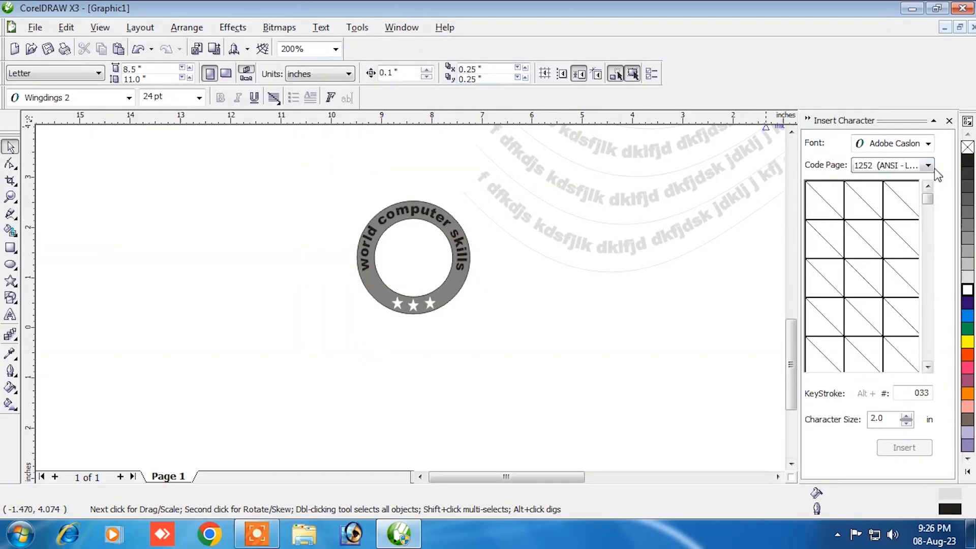
left_click(926, 144)
left_click(928, 146)
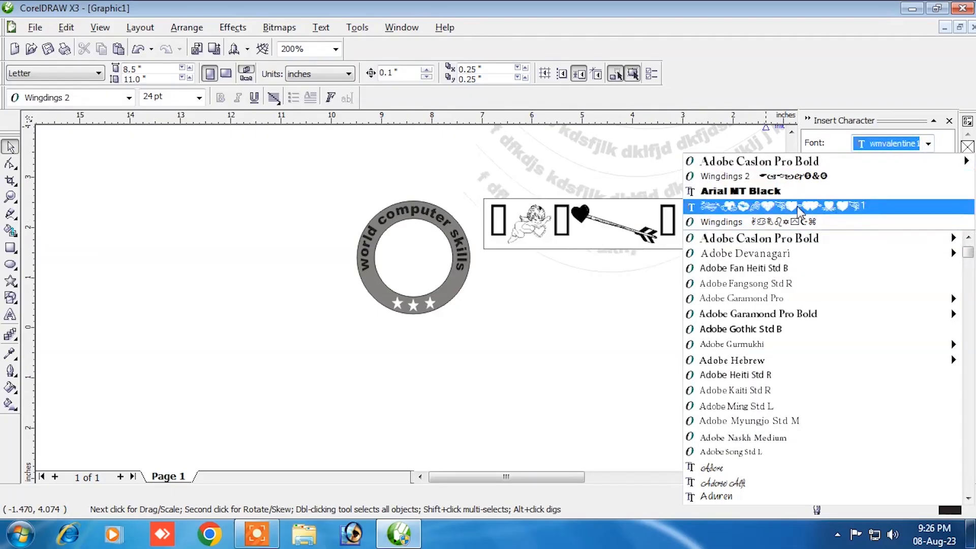
left_click(726, 177)
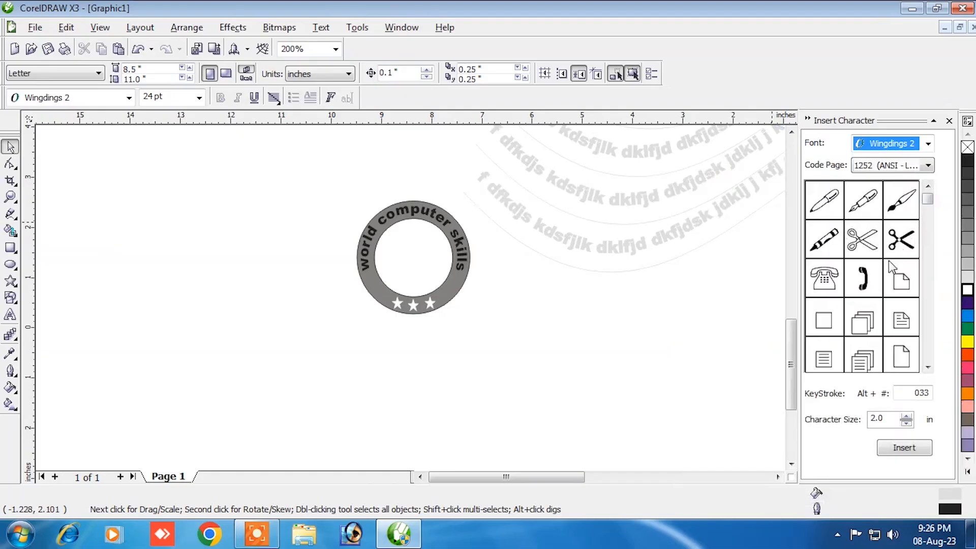
Insert the Wingdings 2 window symbol, character 052, as a curve object at character size 2.0 inches.
left_click_drag(928, 200, 929, 216)
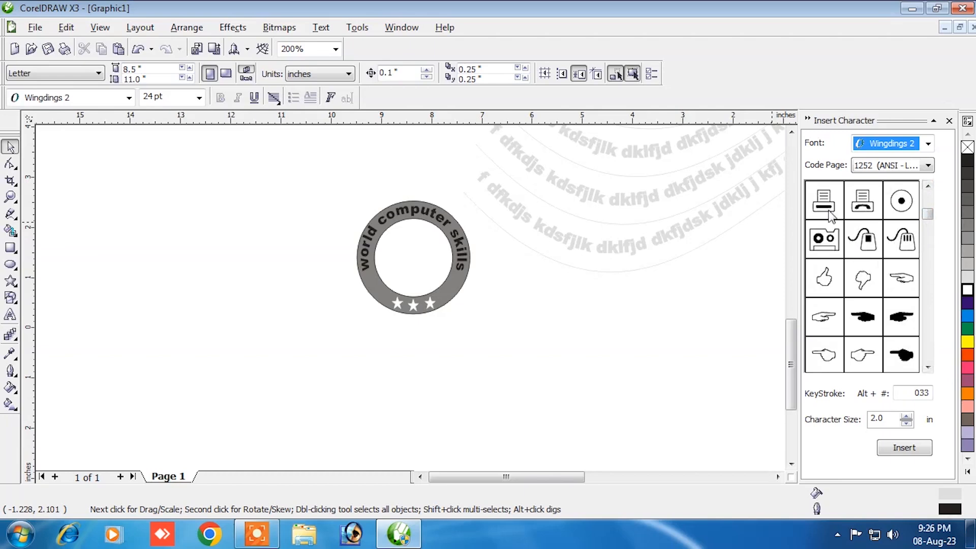
left_click_drag(926, 216, 926, 210)
left_click(863, 239)
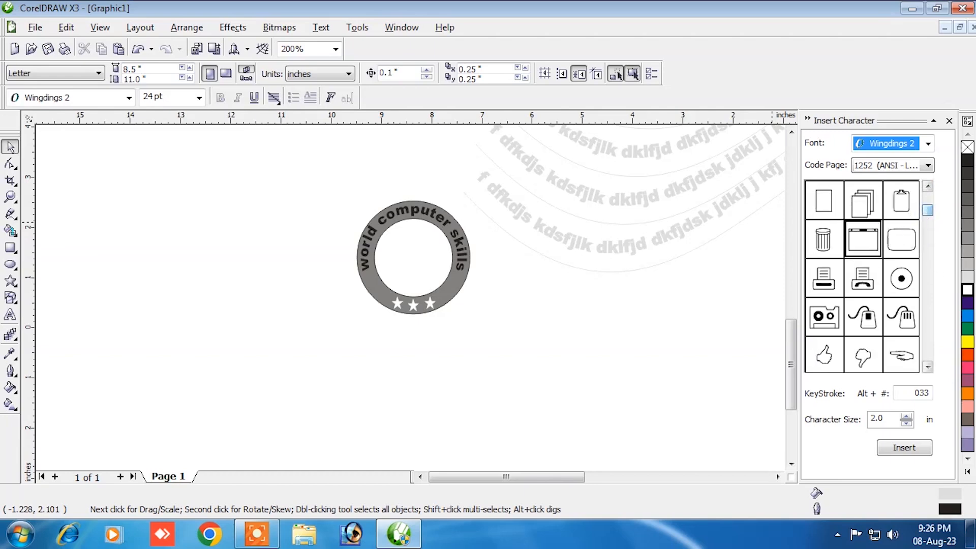
left_click(892, 448)
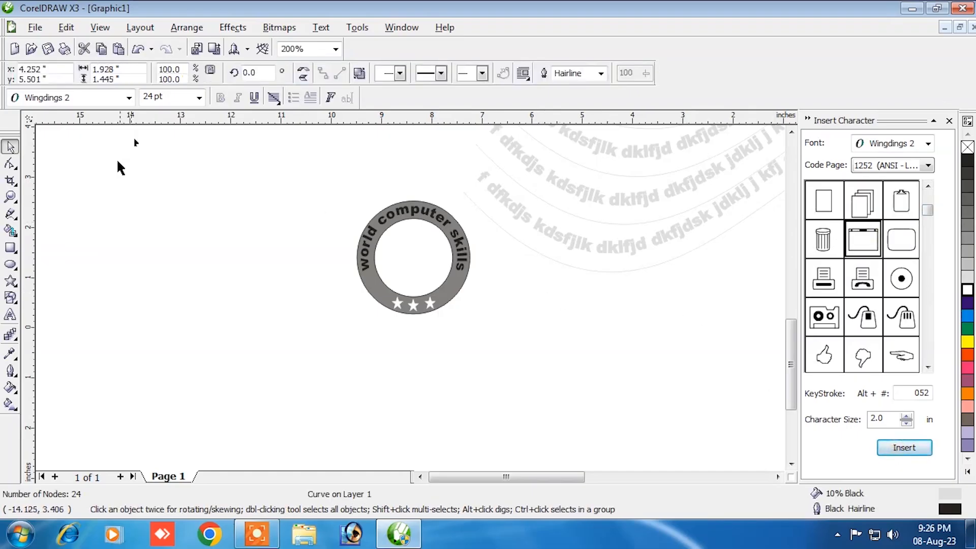
Insert the window symbol as artistic text in the empty area beside the ring and enlarge it to about 0.77 by 0.53 inches.
left_click(10, 315)
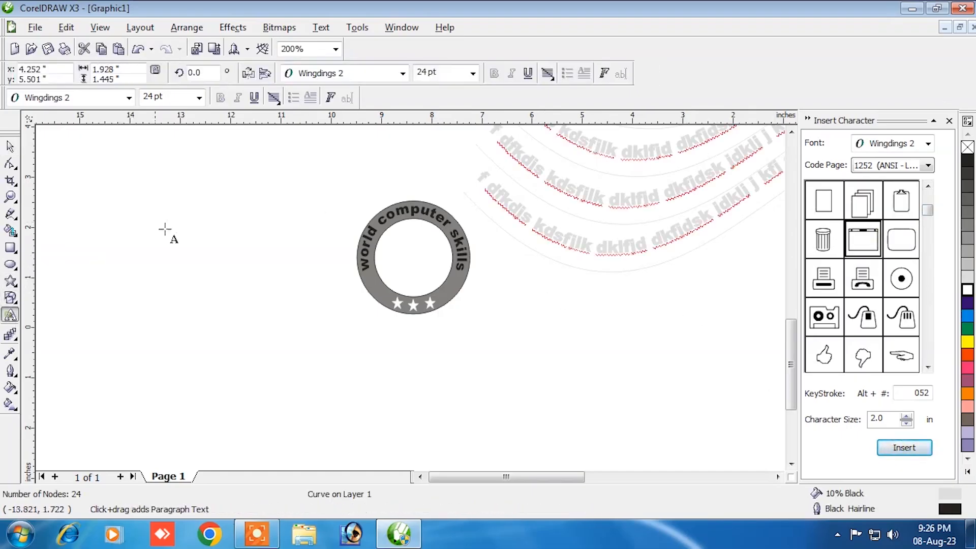
left_click(220, 175)
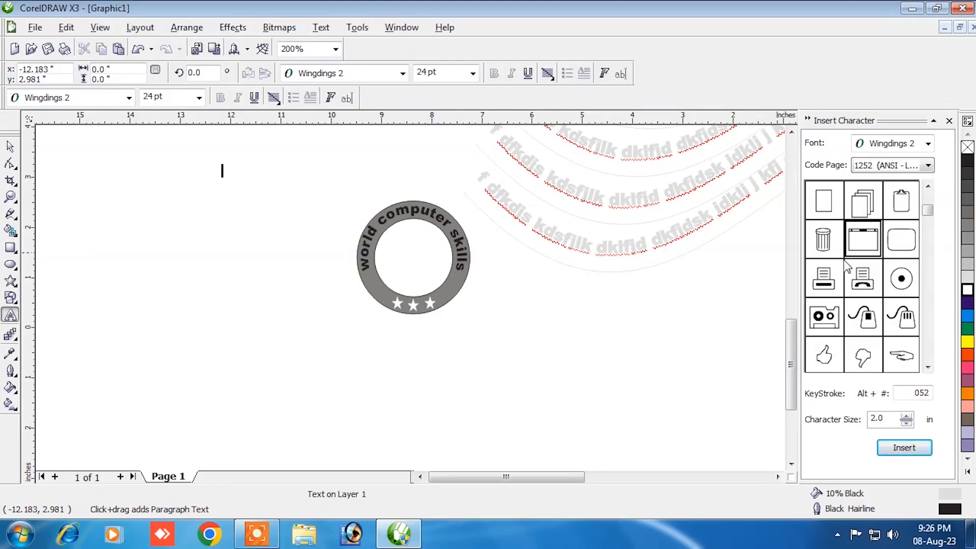
left_click(860, 248)
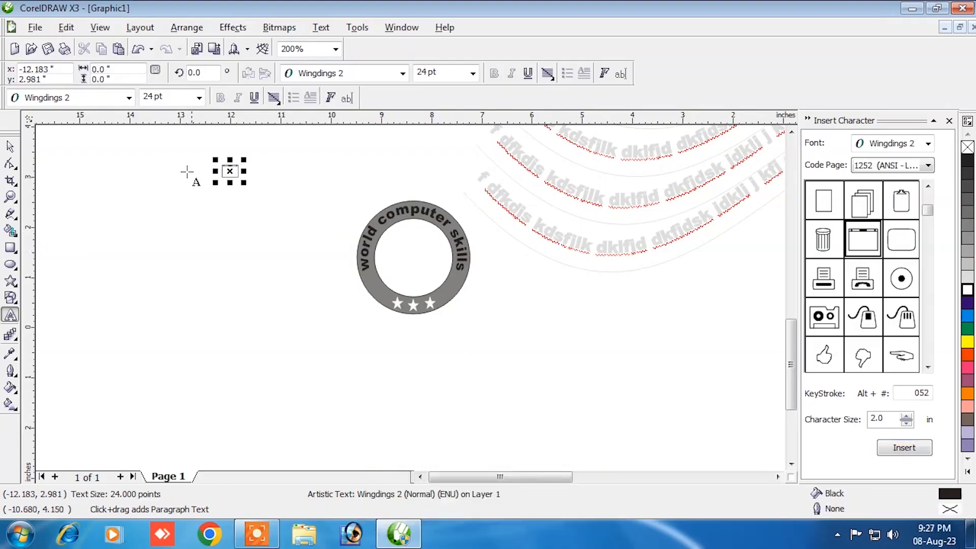
left_click(11, 146)
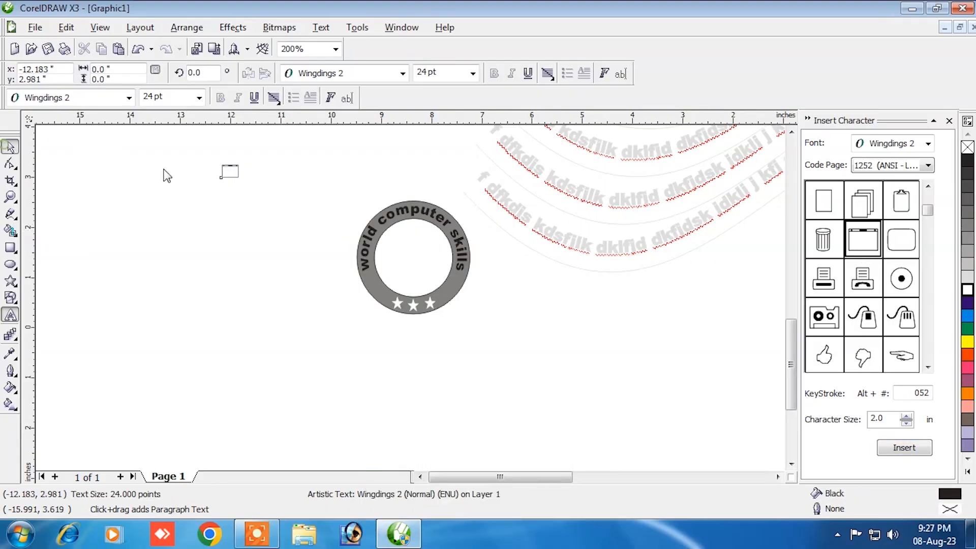
left_click_drag(242, 181, 264, 196)
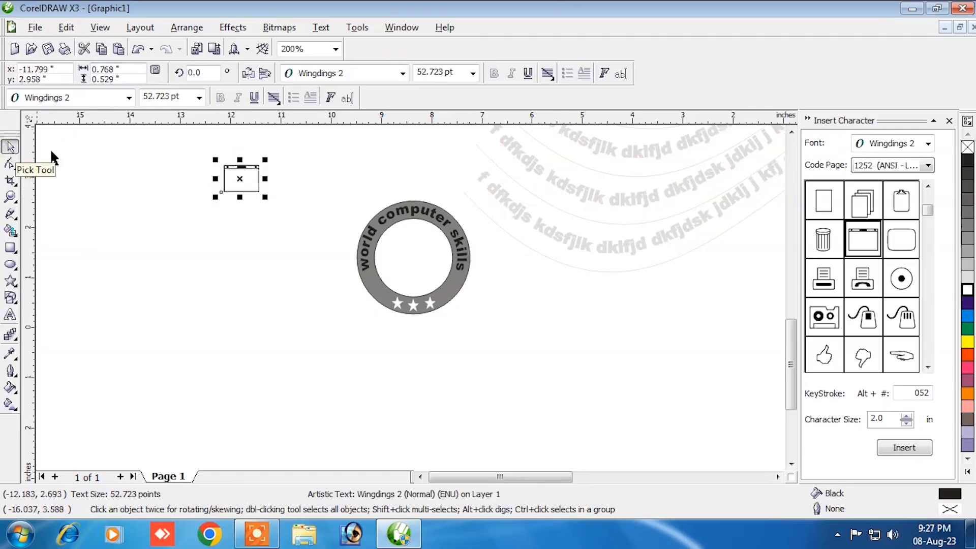
Move the enlarged window symbol into the centre of the ring's white circle.
left_click(252, 183)
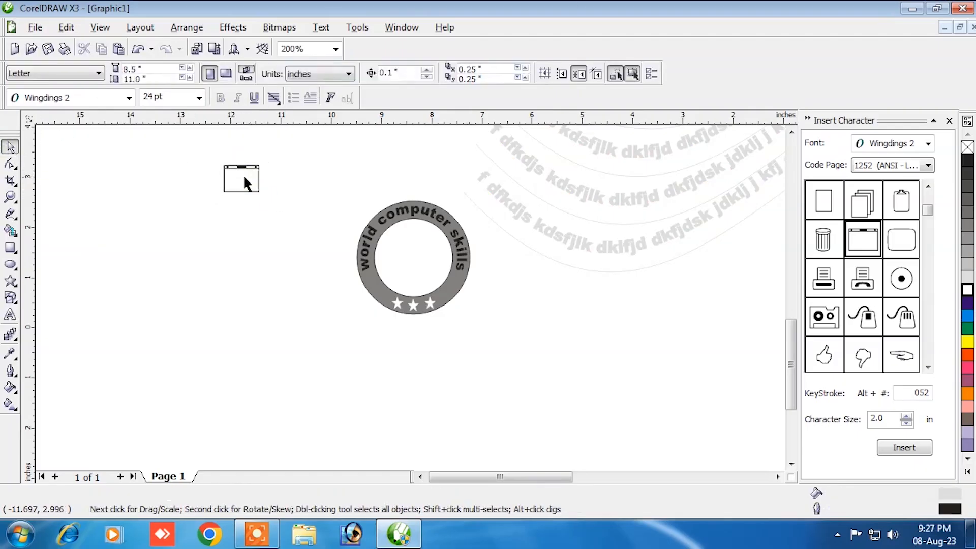
left_click(250, 182)
left_click_drag(253, 184, 425, 262)
left_click(299, 234)
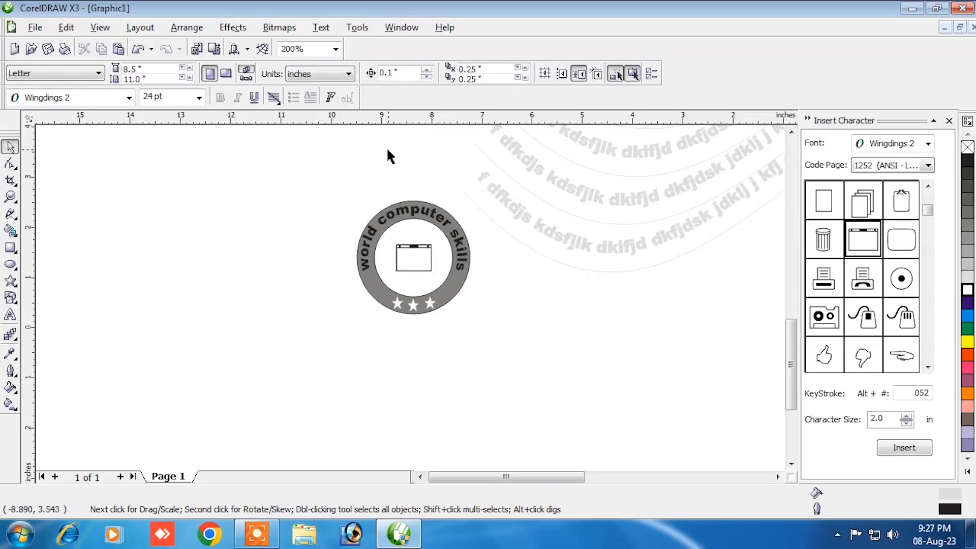
Group the ring, curved text, stars and window symbol, and move the group about 3 inches to the left.
left_click_drag(308, 194, 493, 339)
left_click(186, 28)
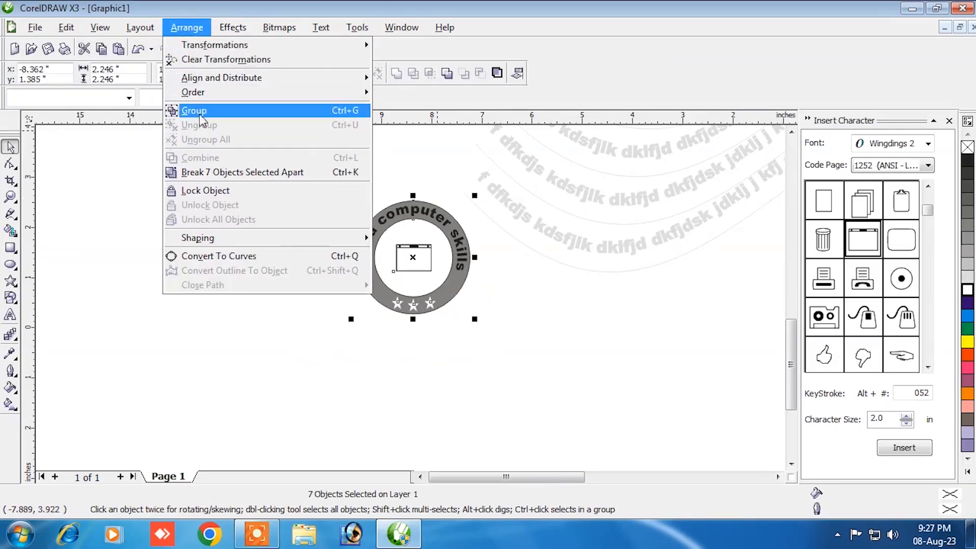
left_click(184, 108)
left_click_drag(401, 209, 242, 201)
left_click(344, 220)
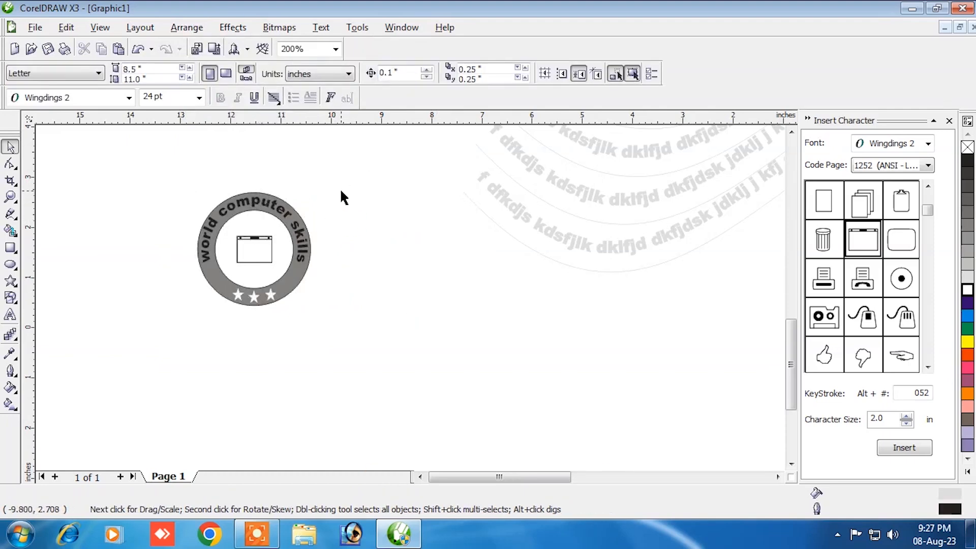
Examine the wavy background text rows and the circular text around the page.
scroll(409, 305, "down", 4)
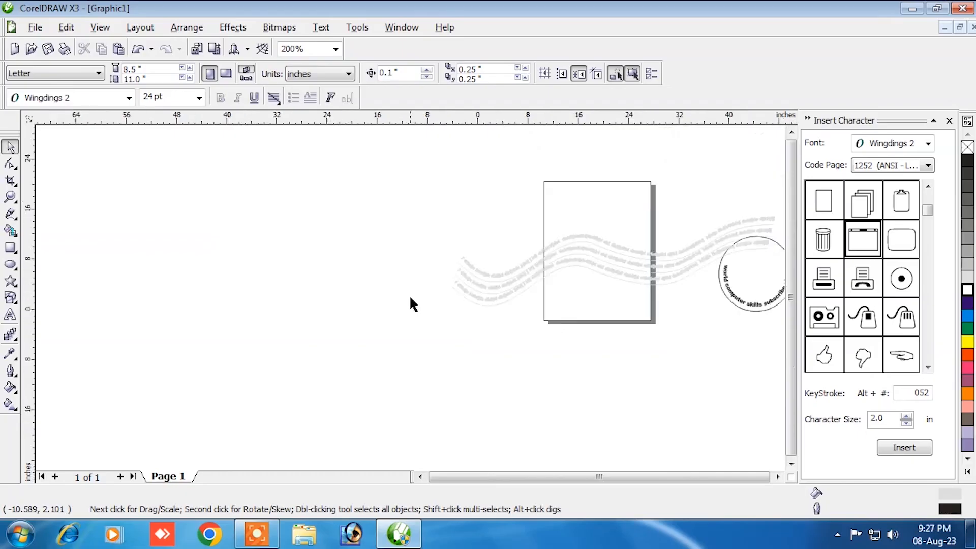
scroll(407, 299, "up", 2)
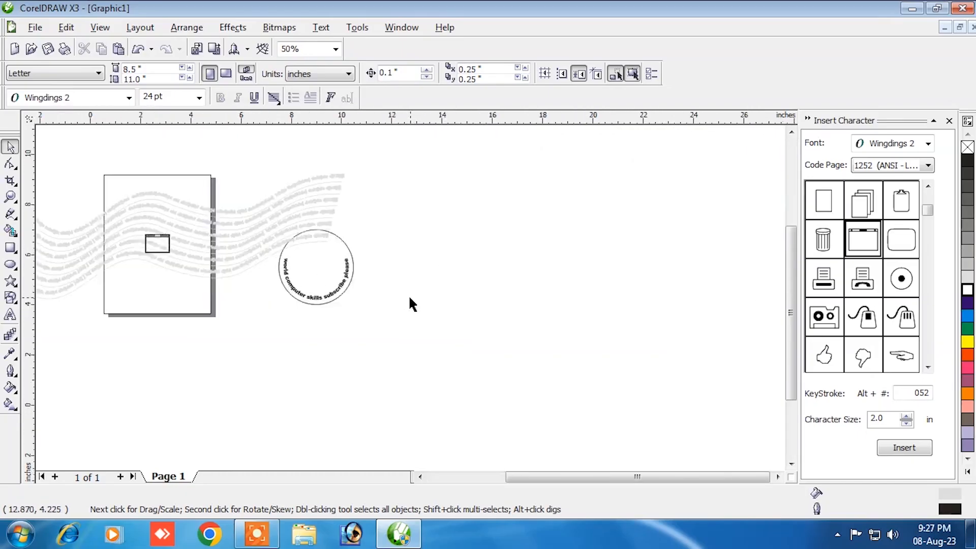
scroll(409, 300, "up", 1)
scroll(410, 300, "up", 1)
scroll(410, 300, "down", 3)
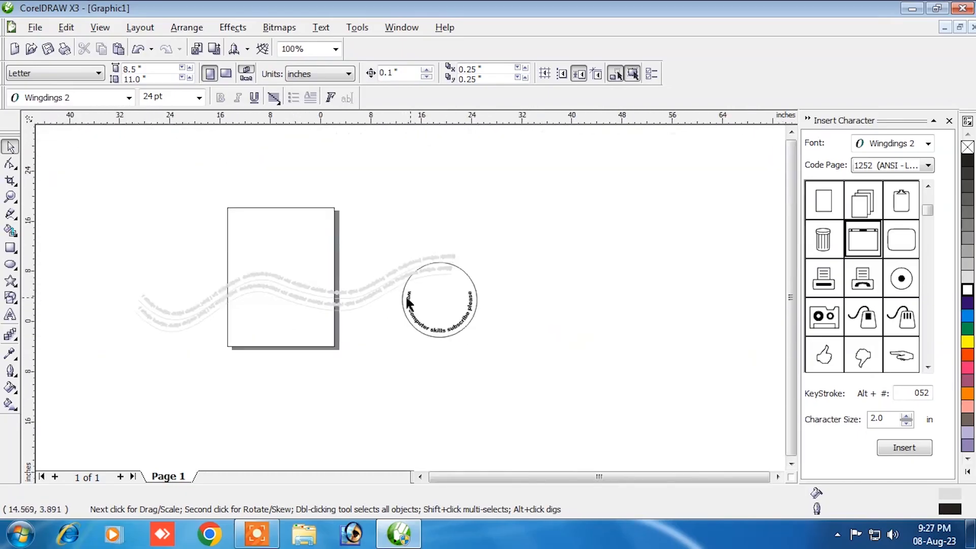
scroll(410, 304, "up", 1)
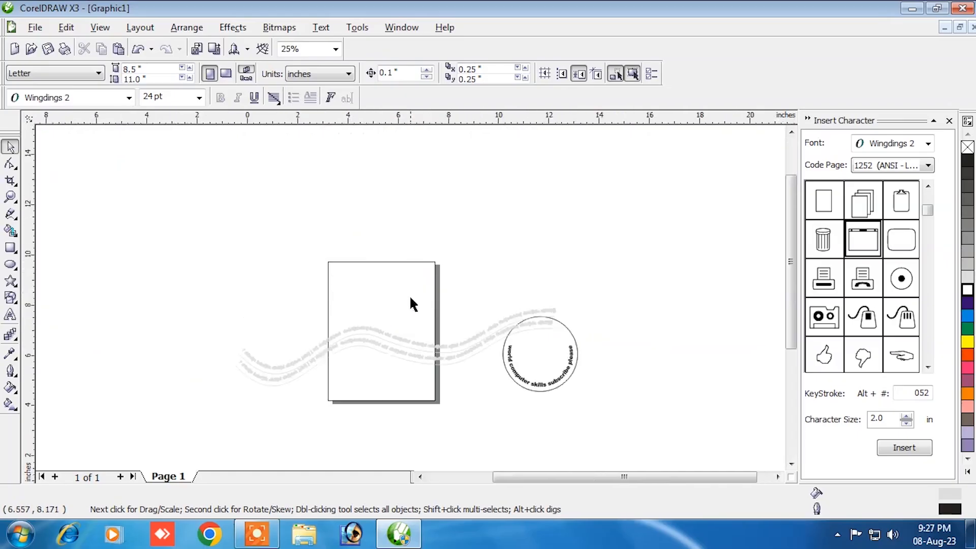
scroll(410, 304, "up", 1)
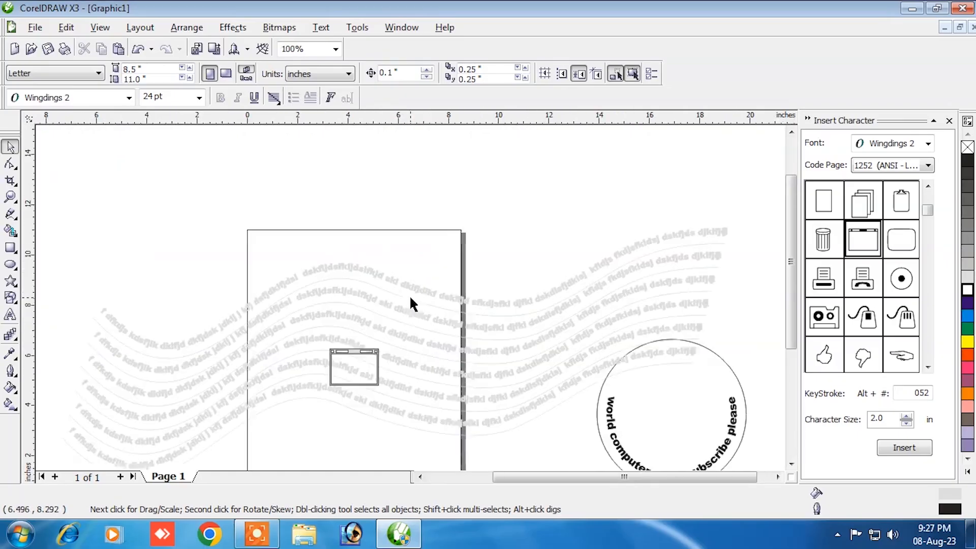
scroll(410, 298, "up", 2)
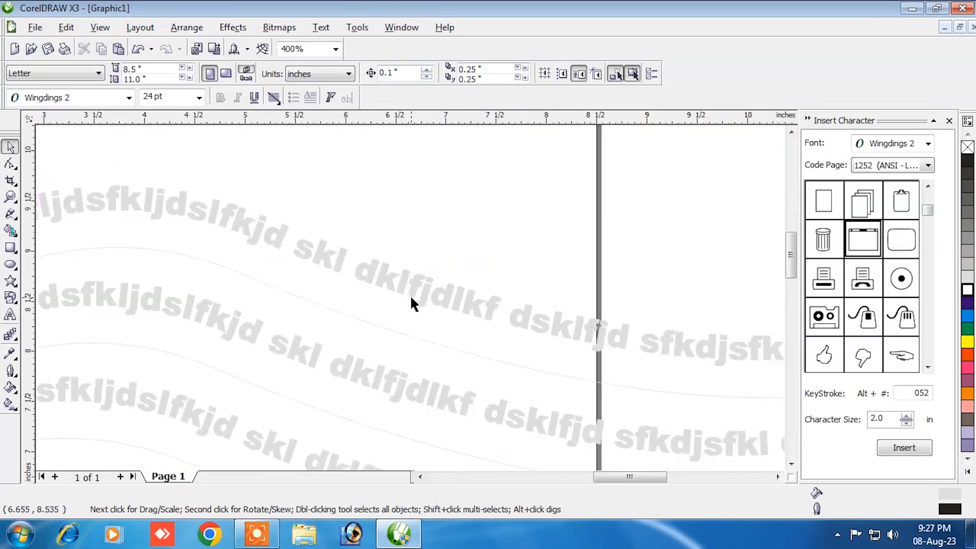